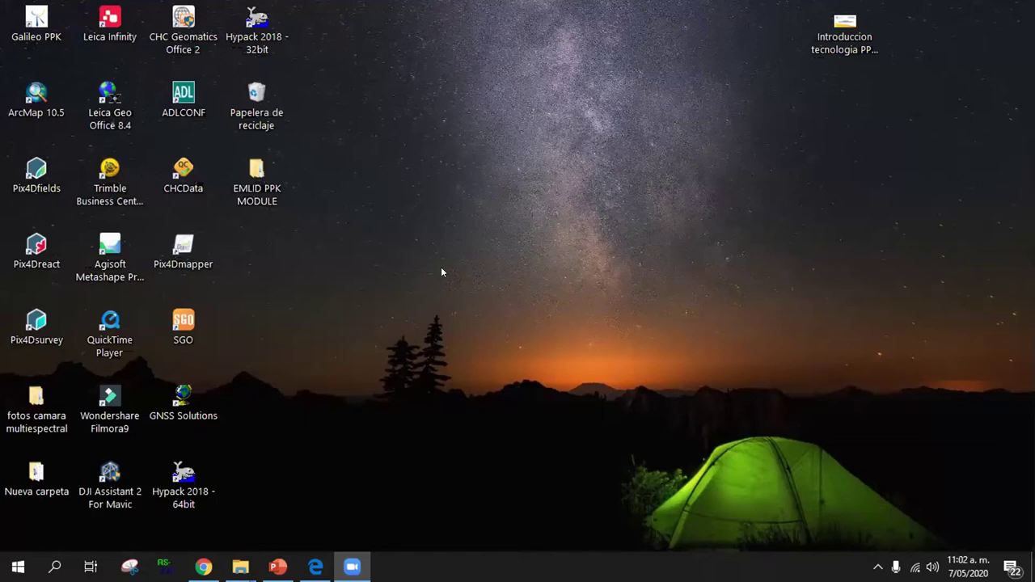
Look through the drone images in the PHOTOS subfolder of the EMLID PPK MODULE folder.
double_click(275, 202)
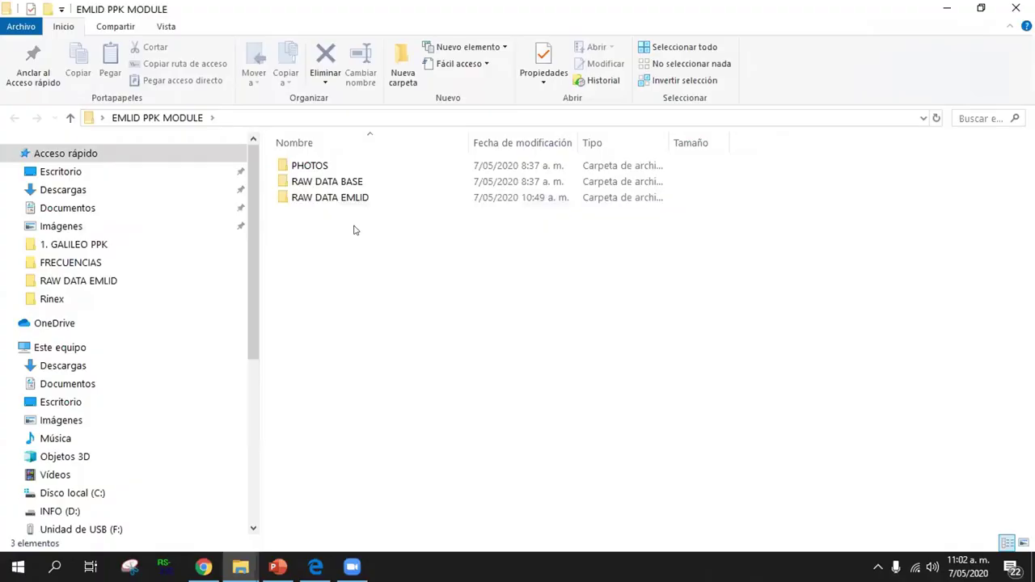
double_click(315, 167)
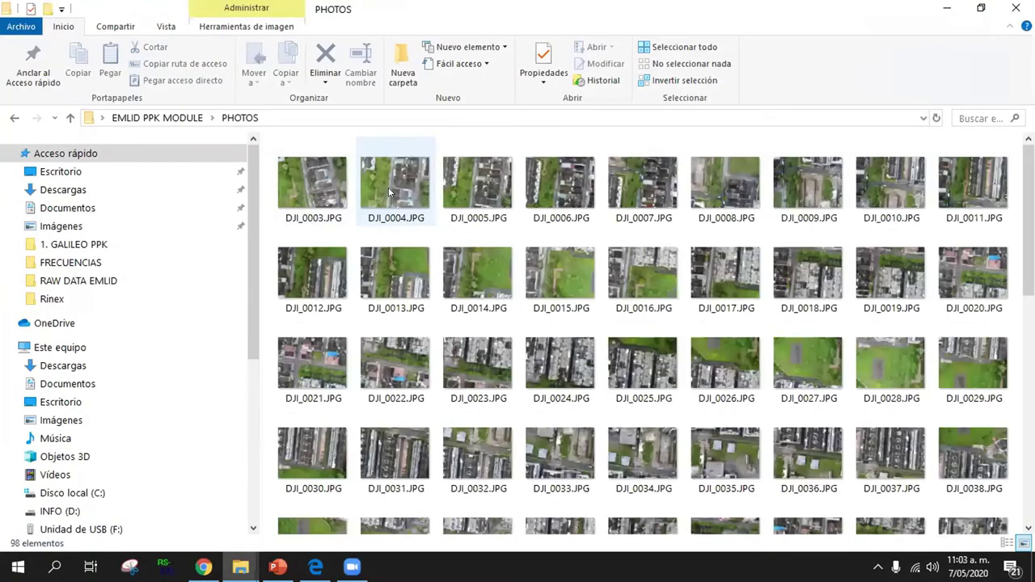
scroll(452, 214, "down", 3)
scroll(453, 214, "down", 3)
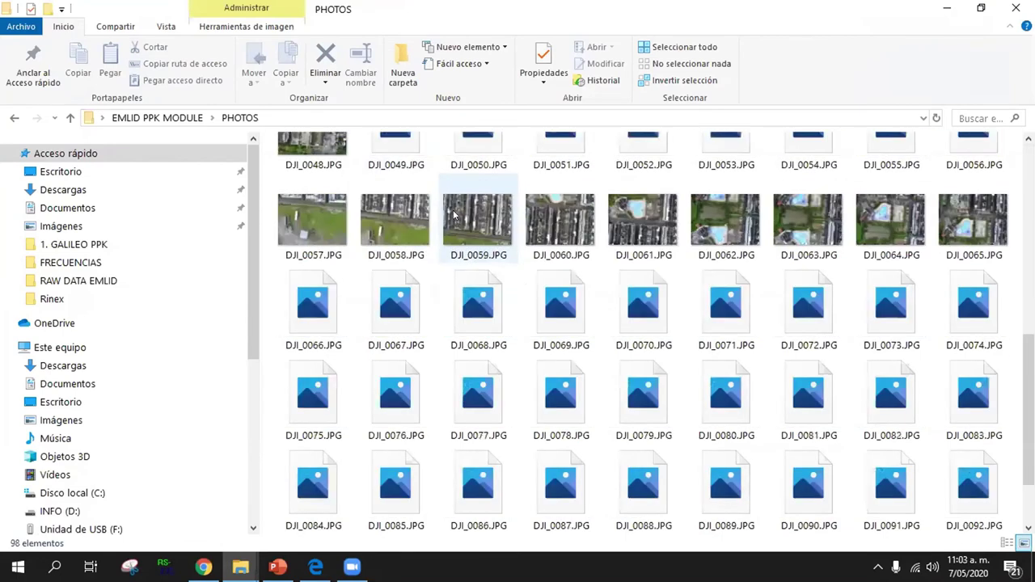
scroll(542, 346, "down", 1)
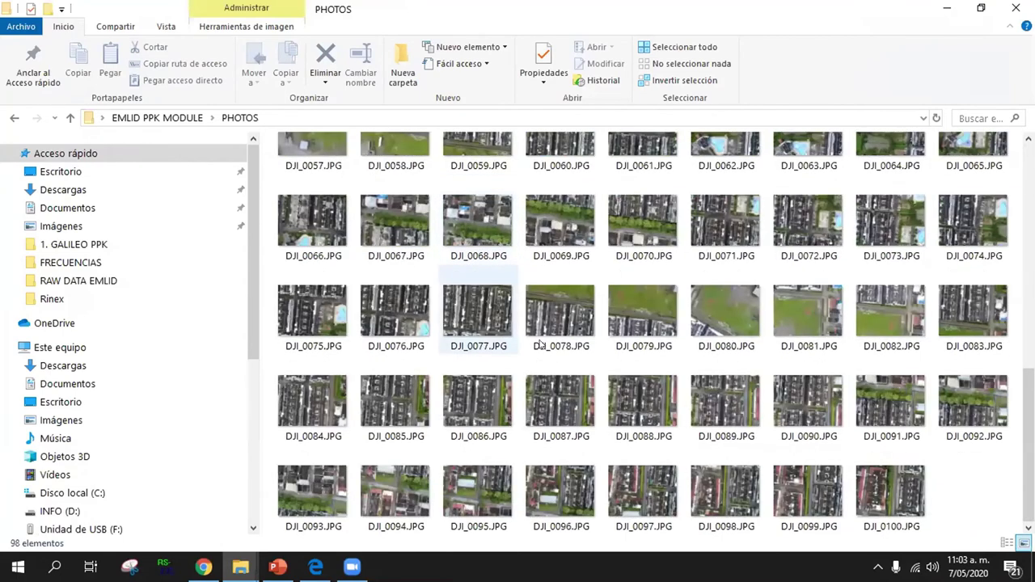
scroll(533, 275, "up", 5)
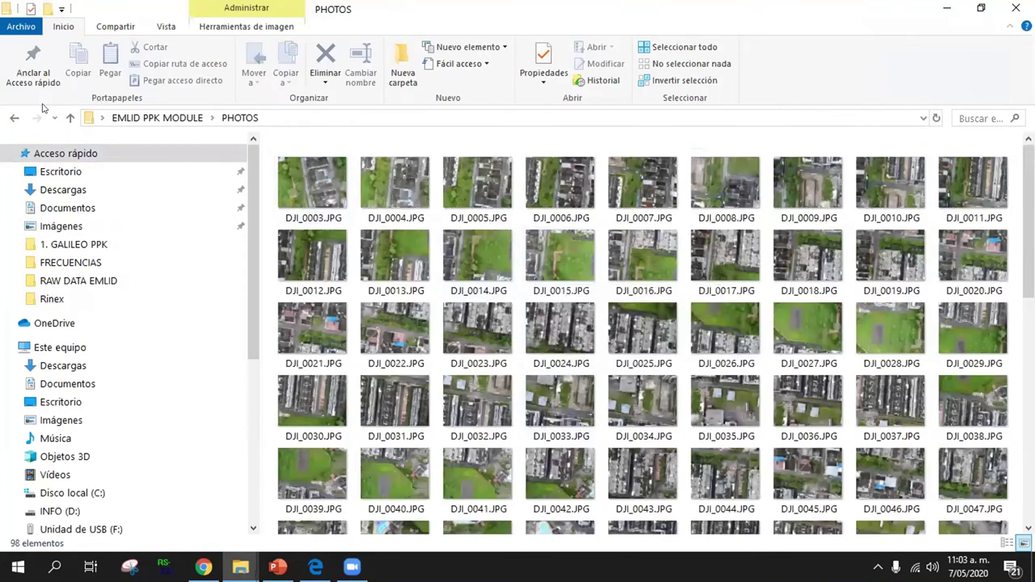
key("BackSpace")
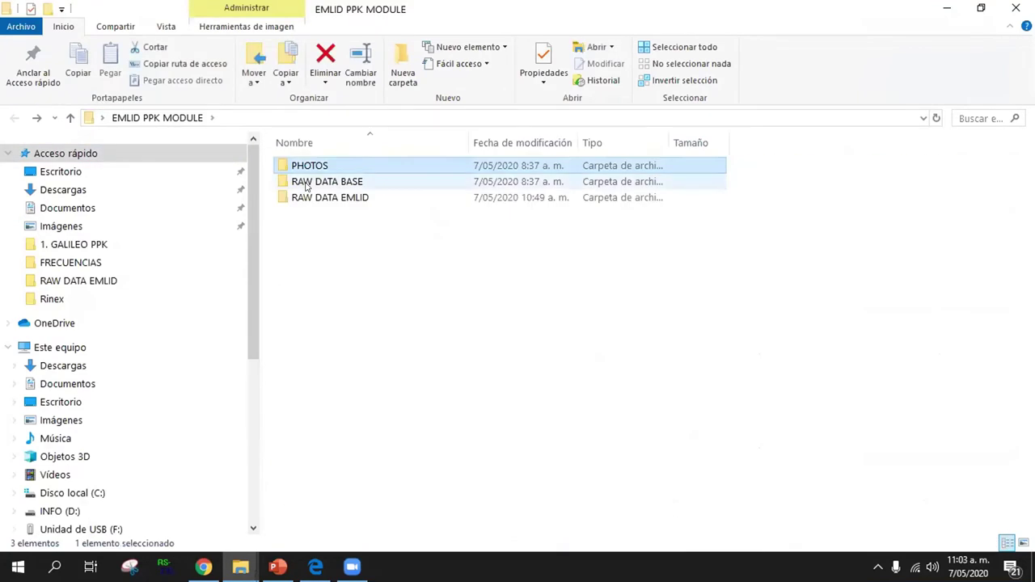
Check the contents of the RAW DATA BASE and RAW DATA EMLID folders in EMLID PPK MODULE.
double_click(324, 180)
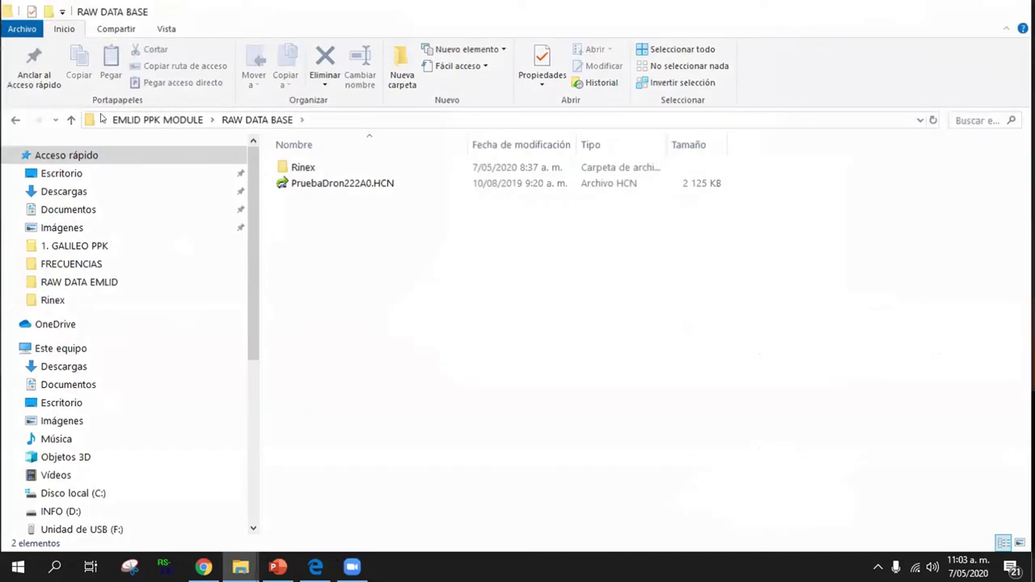
key("super+d")
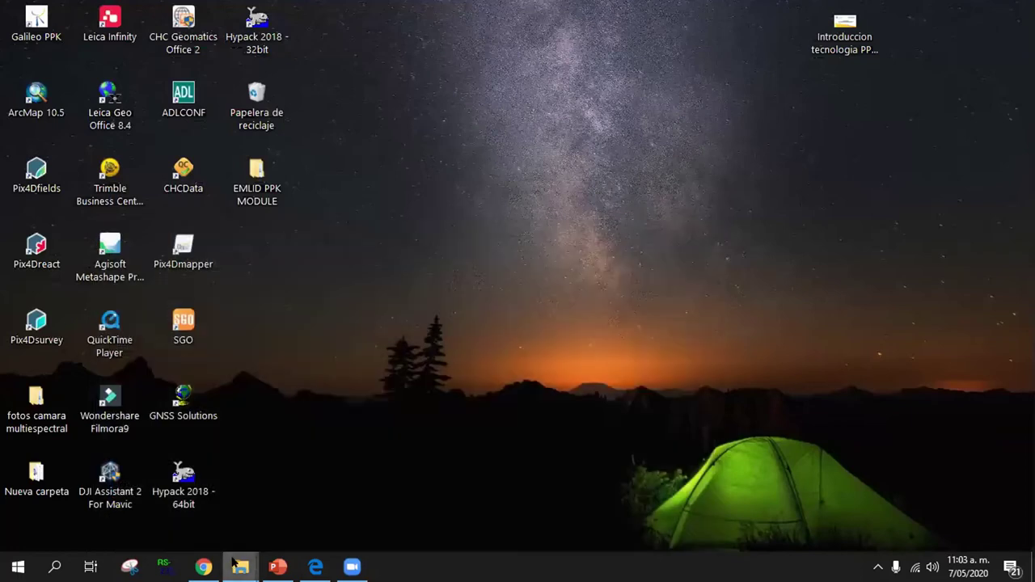
mouse_move(235, 563)
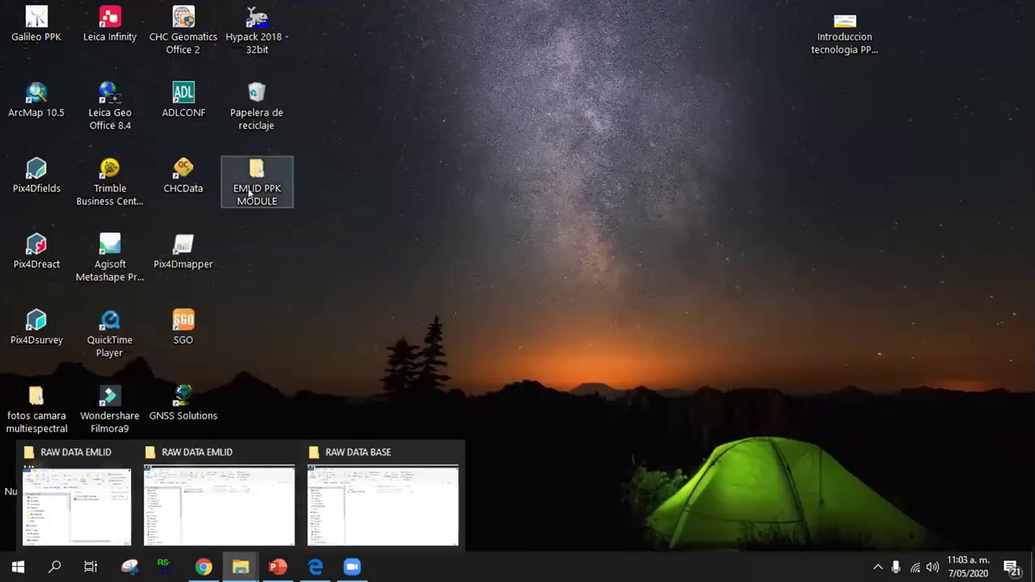
key("super+d")
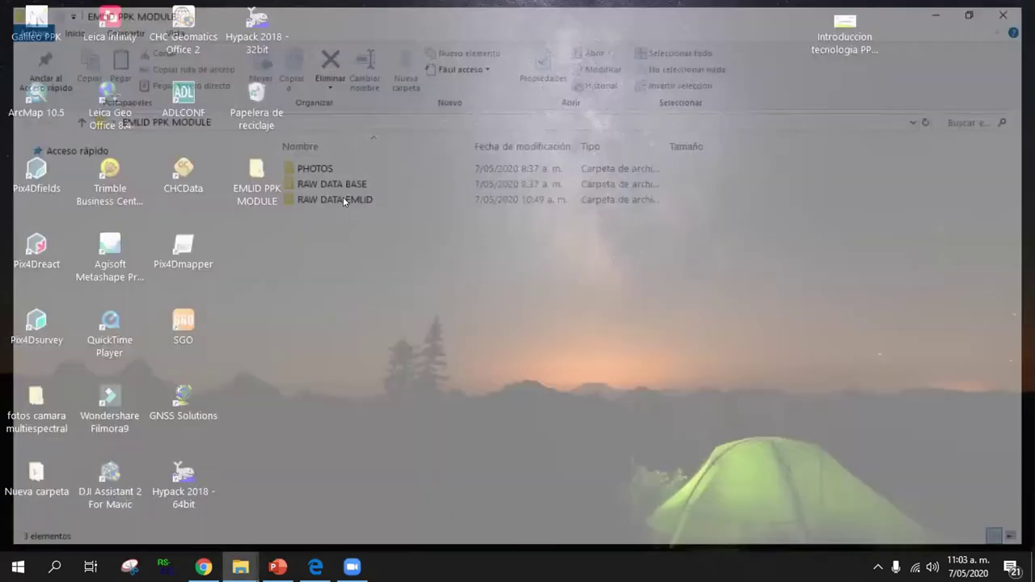
key("Return")
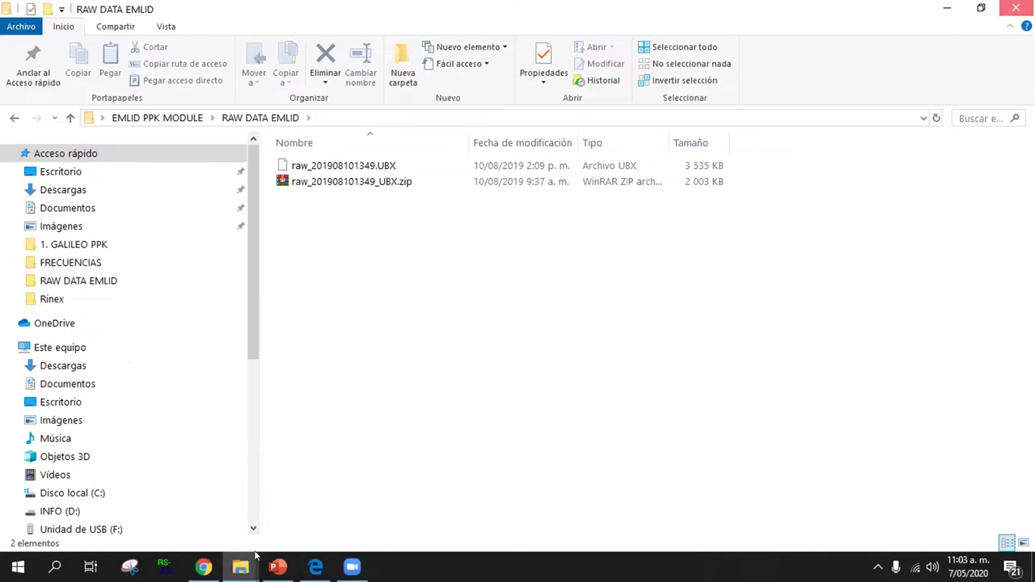
Close all open File Explorer windows.
key("super+d")
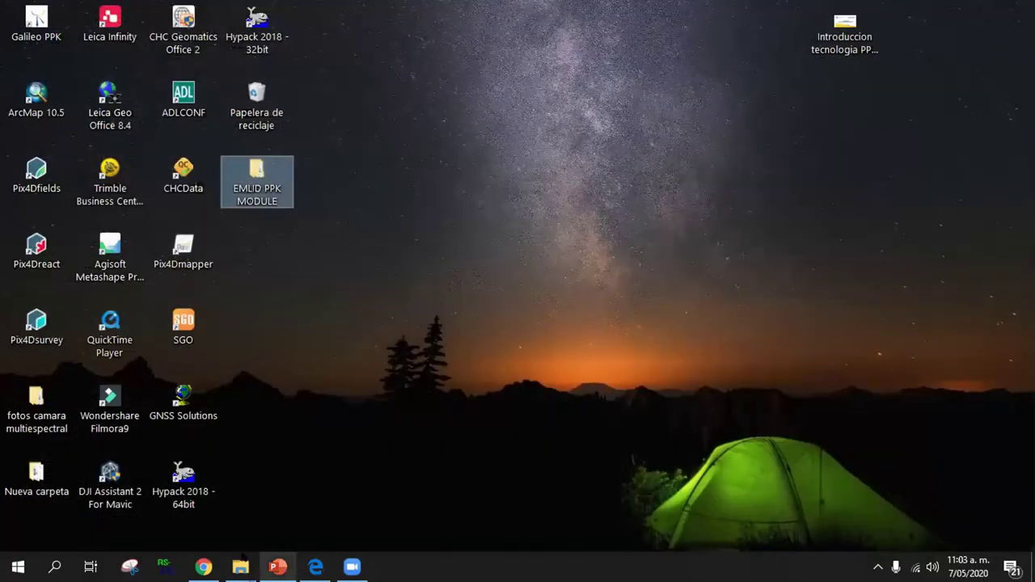
left_click(240, 566)
left_click_drag(240, 566, 243, 537)
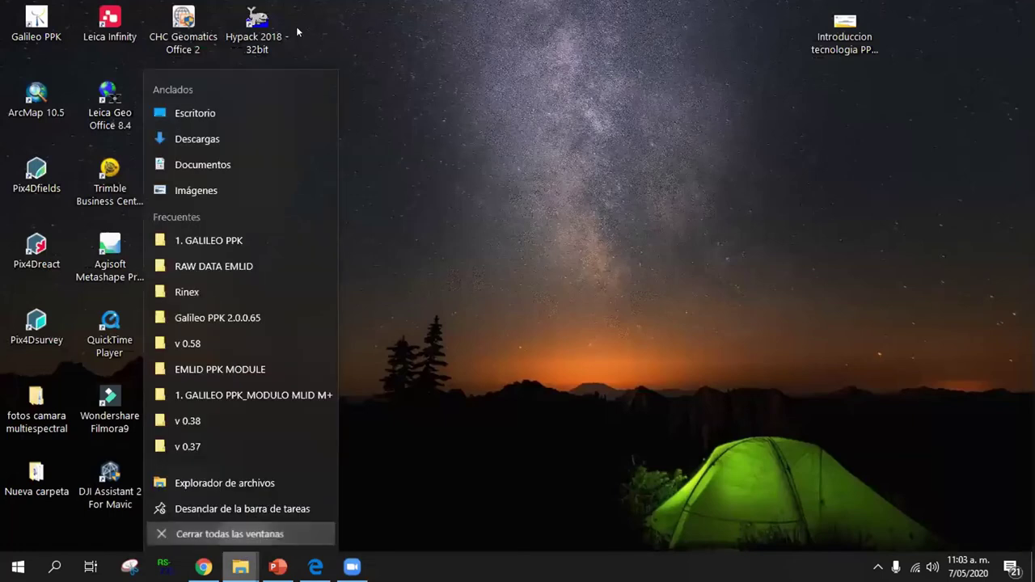
Switch to Galileo PPK and dismiss its update check without downloading the new version.
left_click(72, 39)
double_click(34, 20)
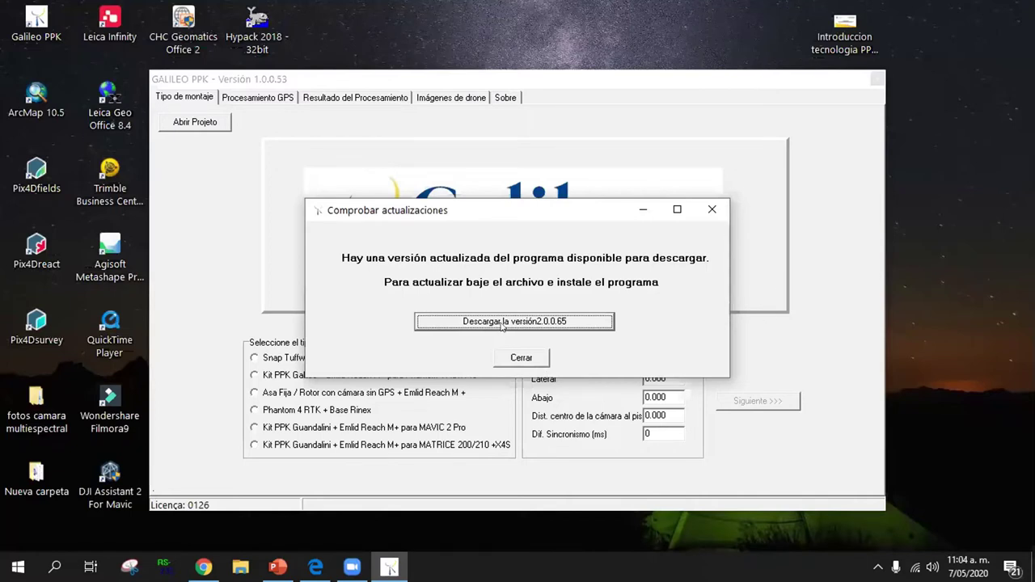
left_click(523, 361)
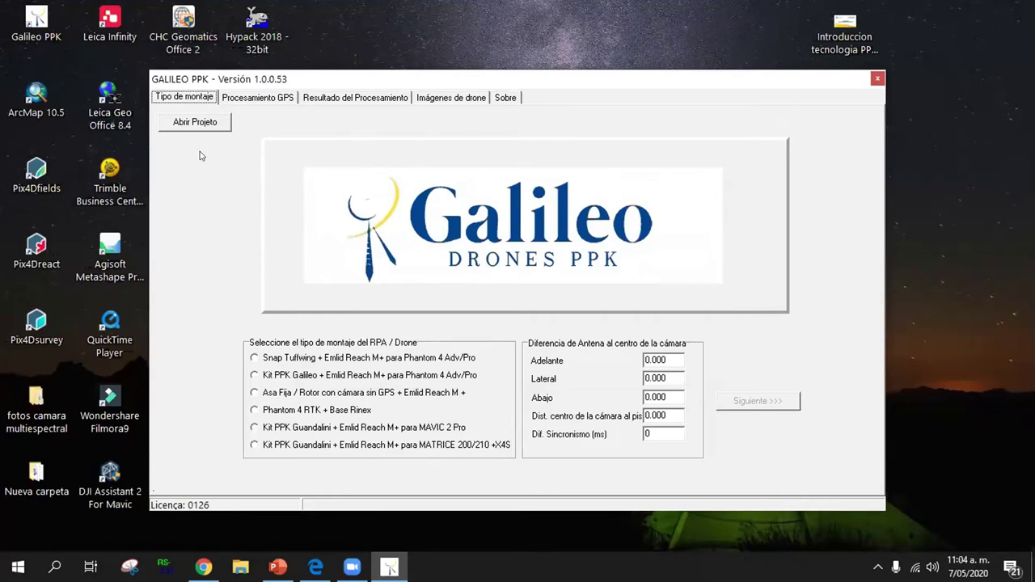
Review the GPS processing, processing results, drone images and program information pages.
left_click(259, 95)
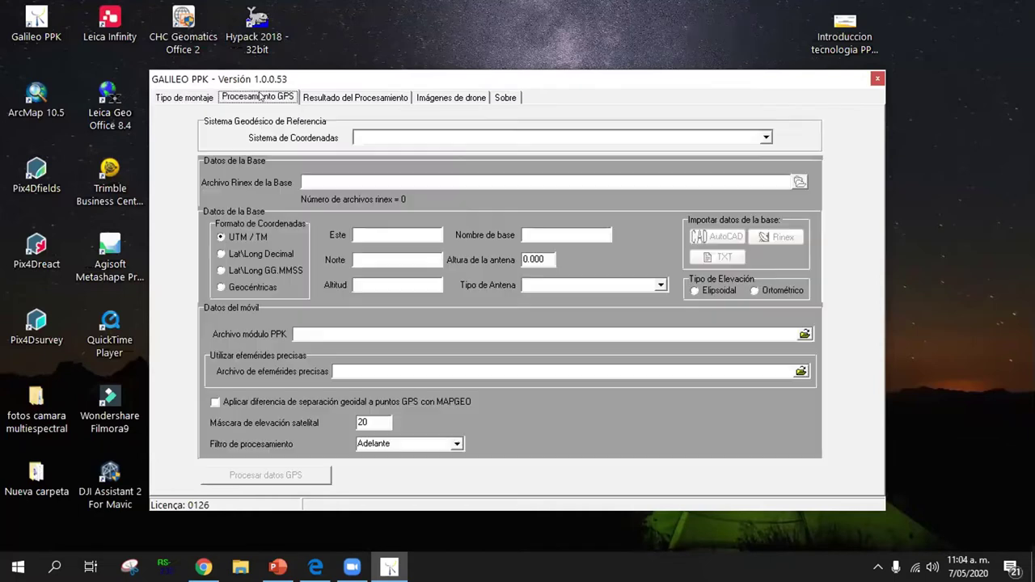
left_click(321, 97)
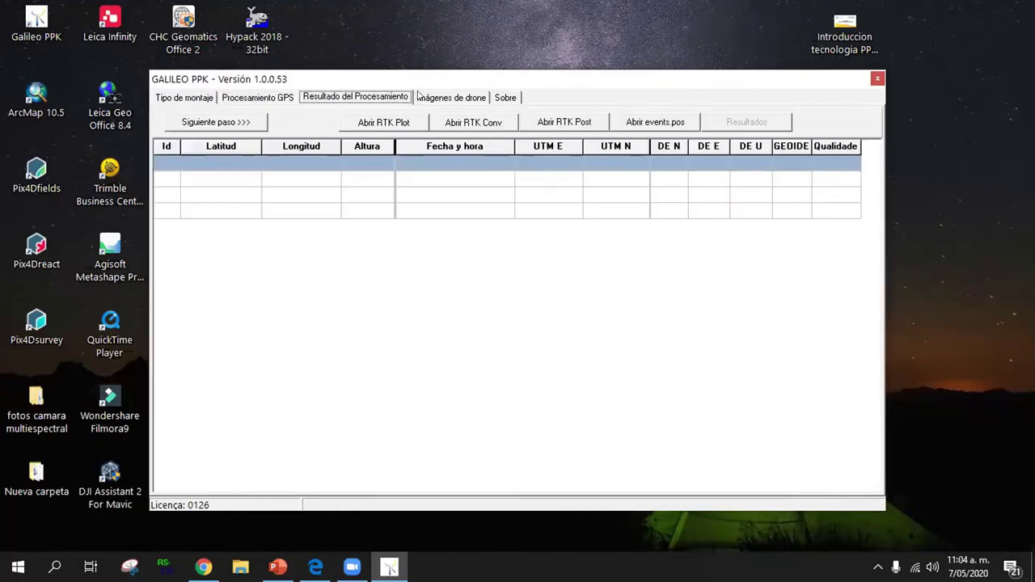
left_click(443, 100)
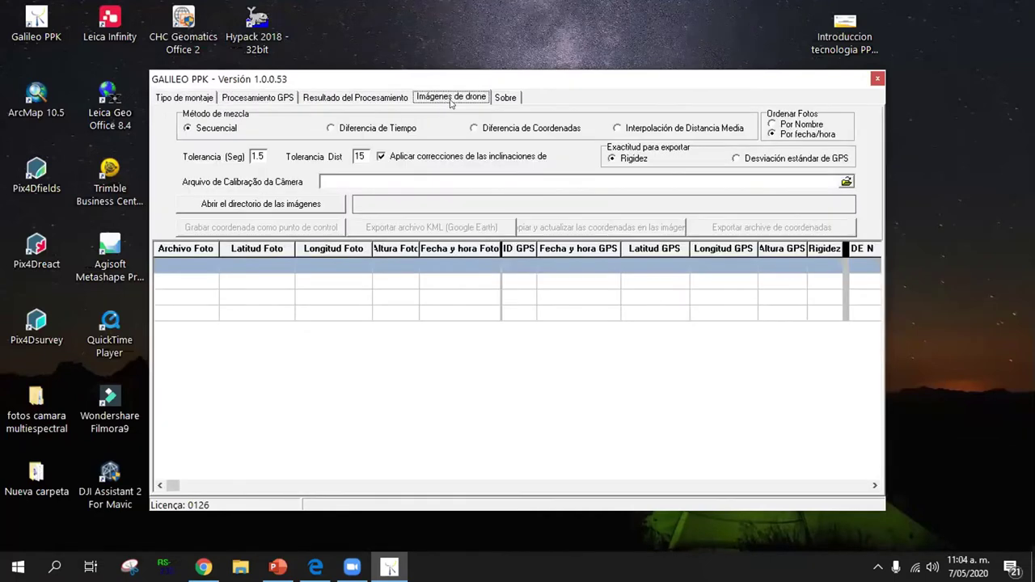
left_click(495, 97)
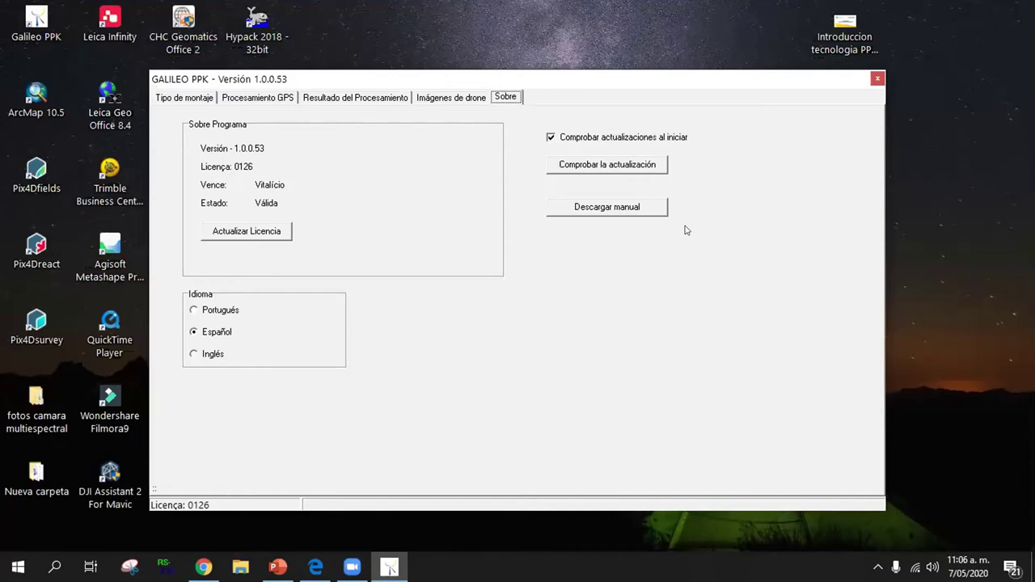
Choose the mounting type Kit PPK Galileo + Emlid Reach M+ para Phantom 4 Adv/Pro and proceed to GPS processing.
left_click(183, 98)
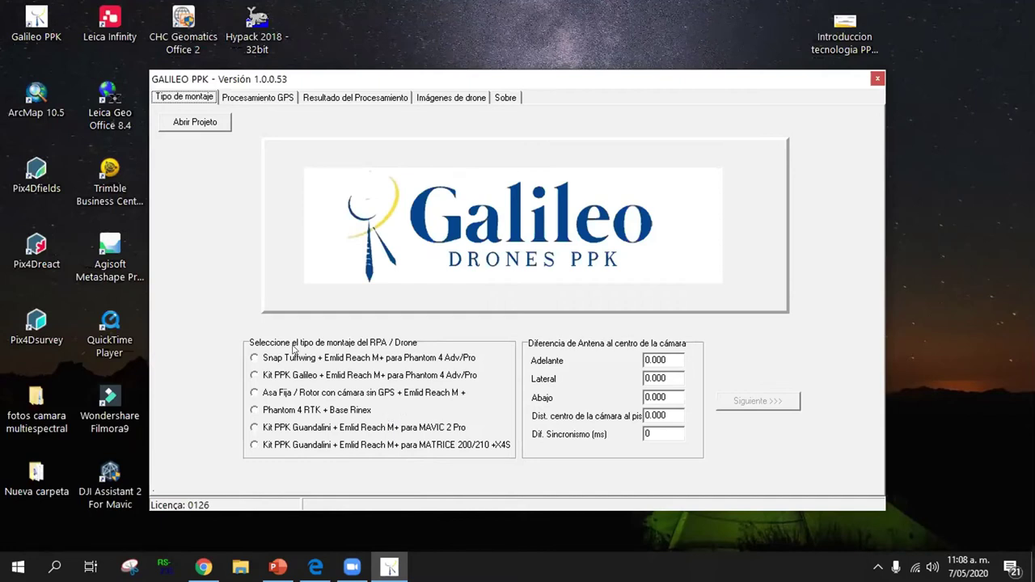
left_click(255, 377)
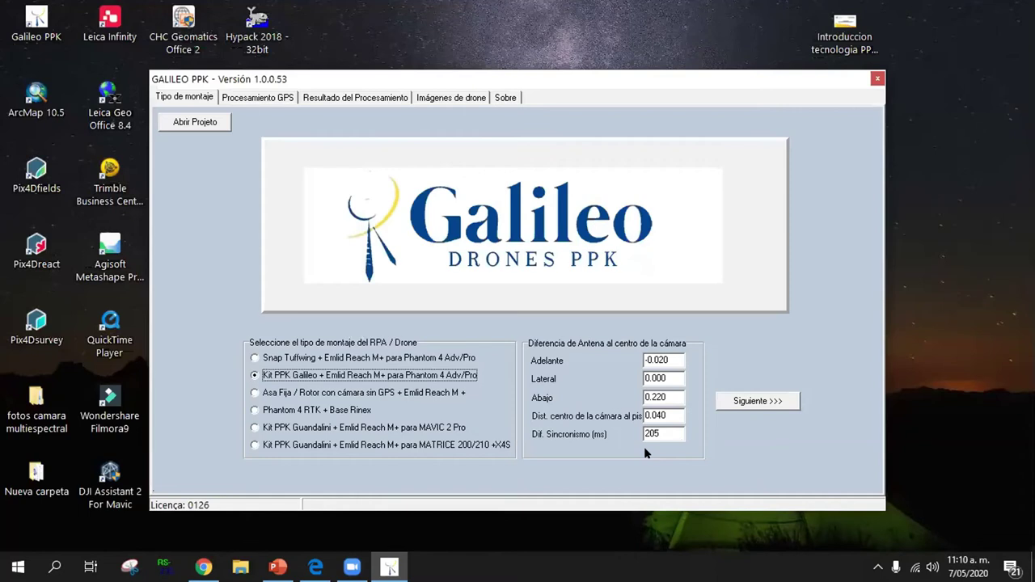
left_click(755, 406)
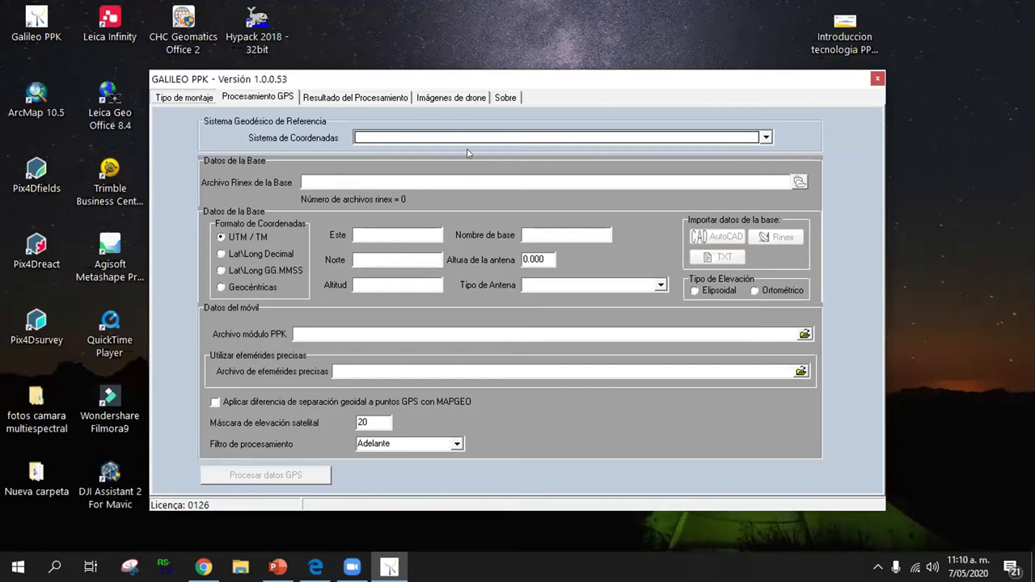
left_click(765, 139)
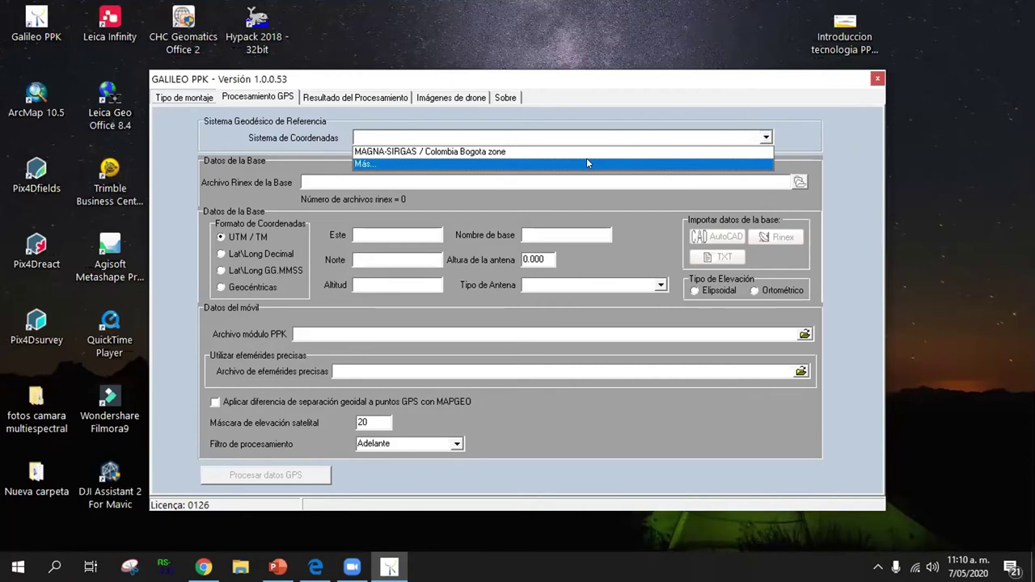
left_click(185, 98)
left_click(185, 98)
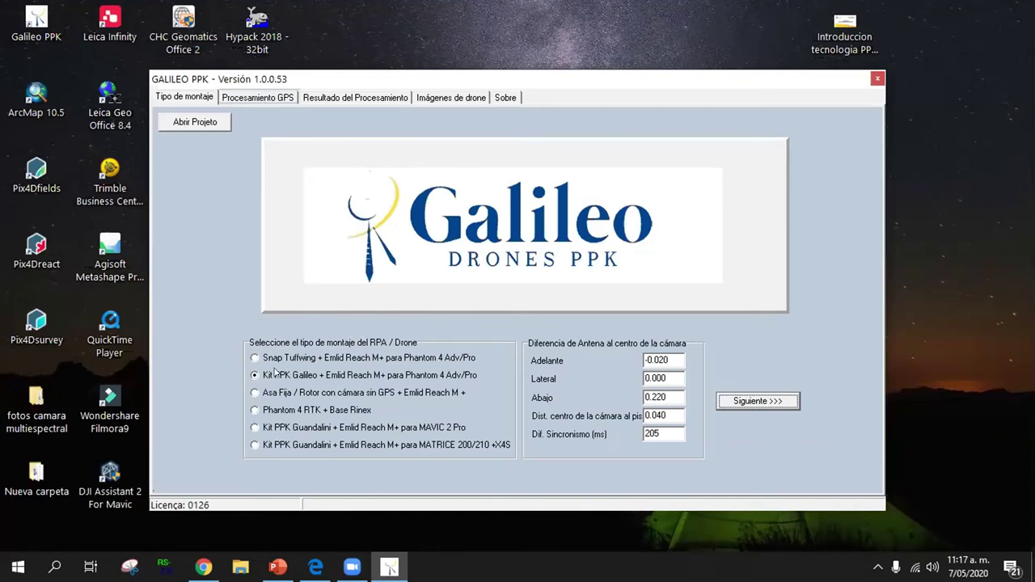
left_click(765, 399)
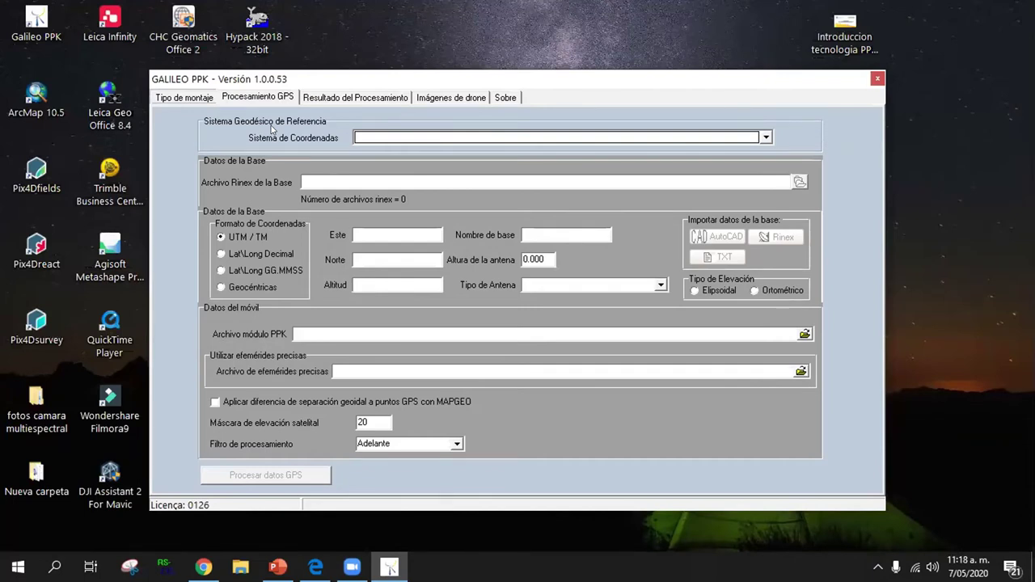
left_click(765, 138)
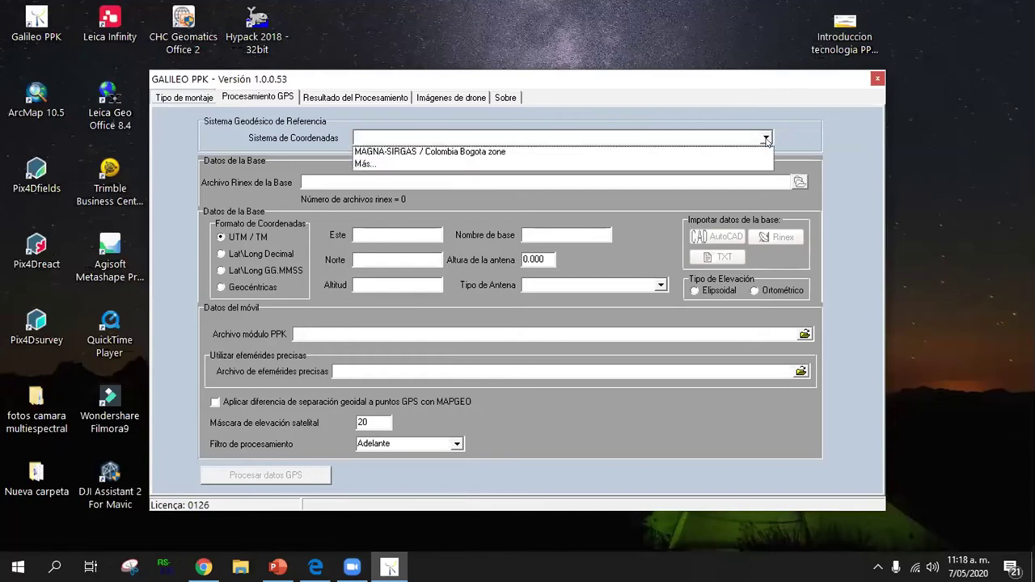
left_click(474, 164)
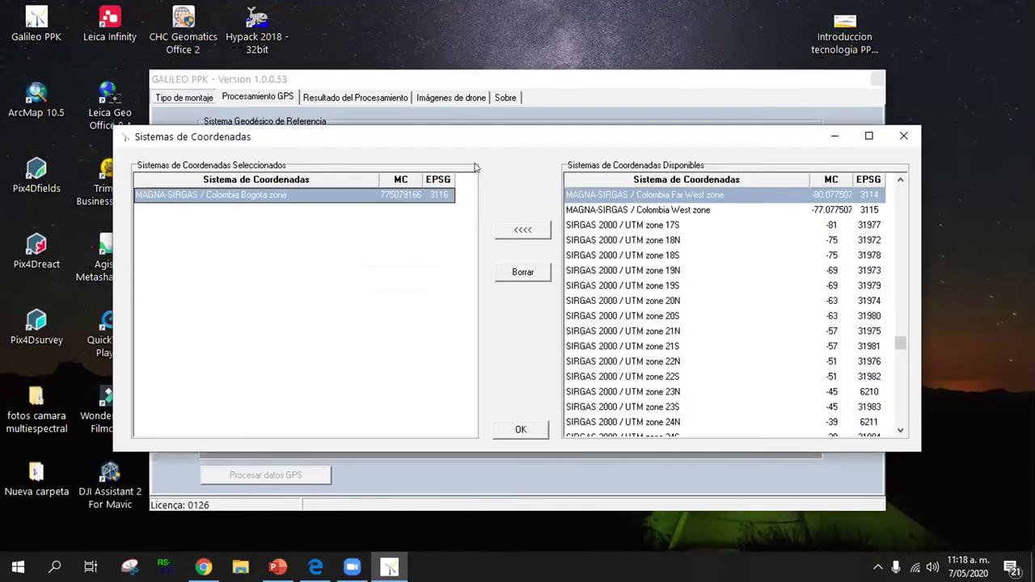
left_click(904, 136)
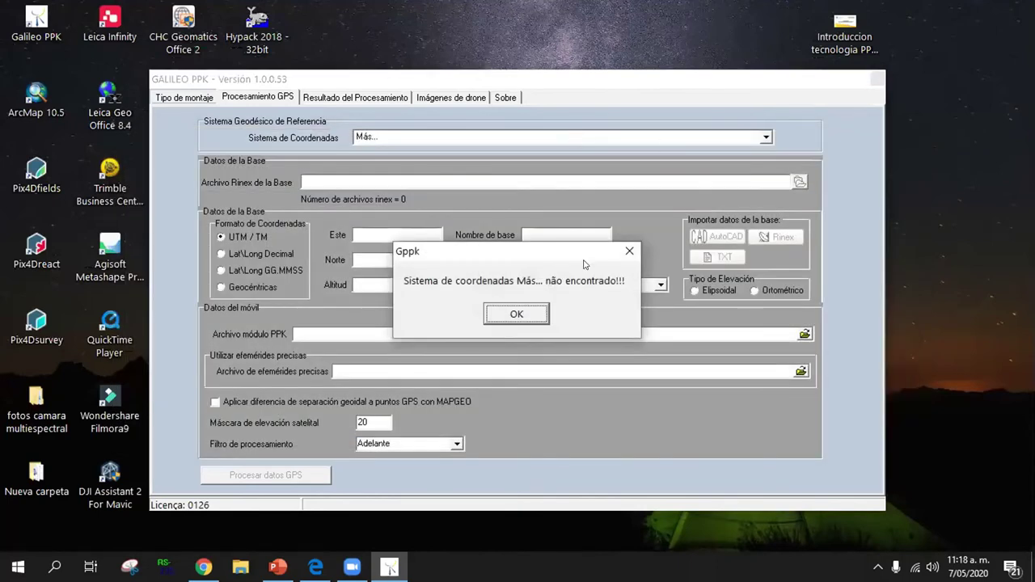
left_click(534, 314)
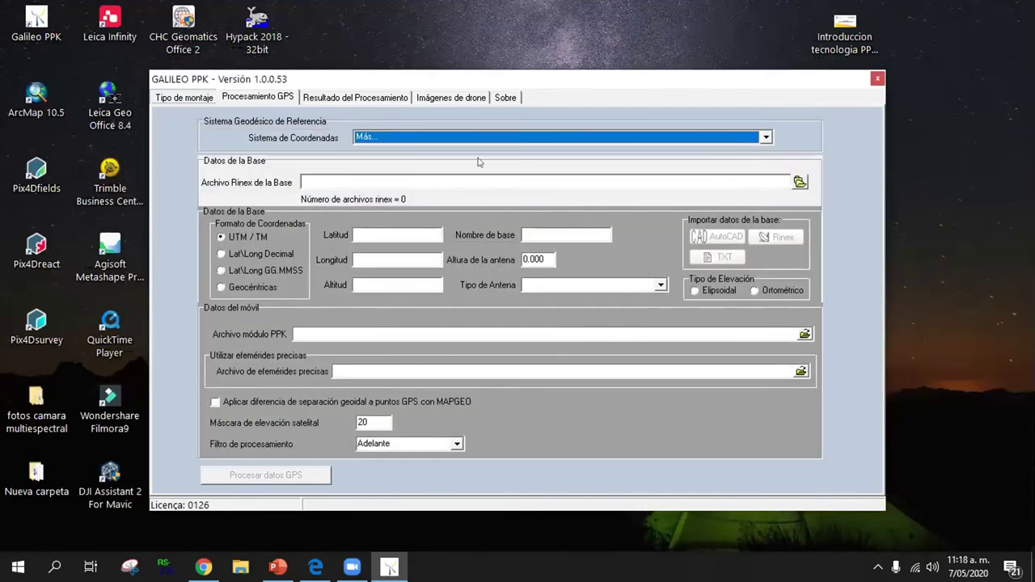
Add MAGNA-SIRGAS / Colombia East zone to the selected coordinate systems and apply it as the coordinate system for GPS processing.
left_click(765, 137)
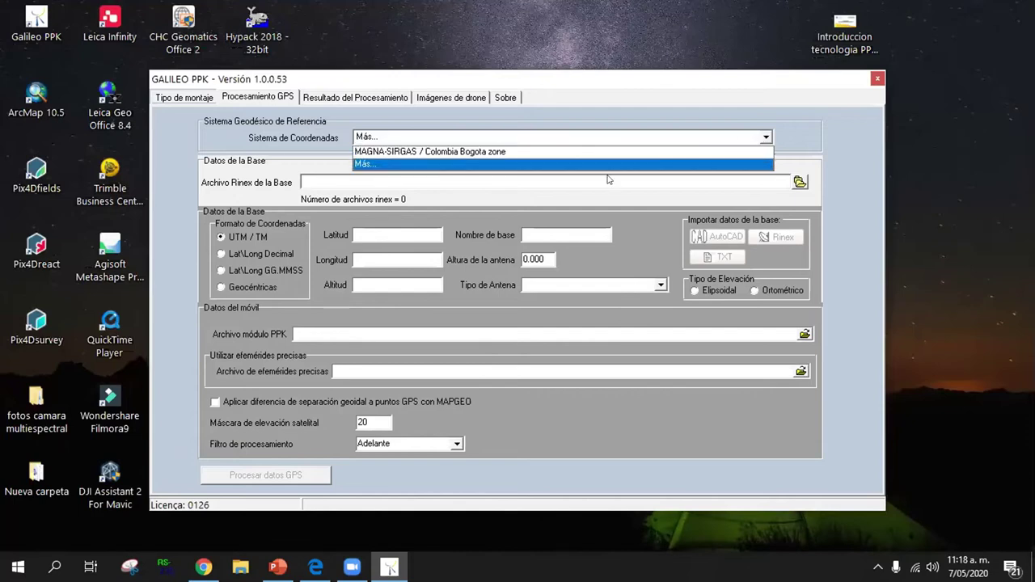
left_click(541, 165)
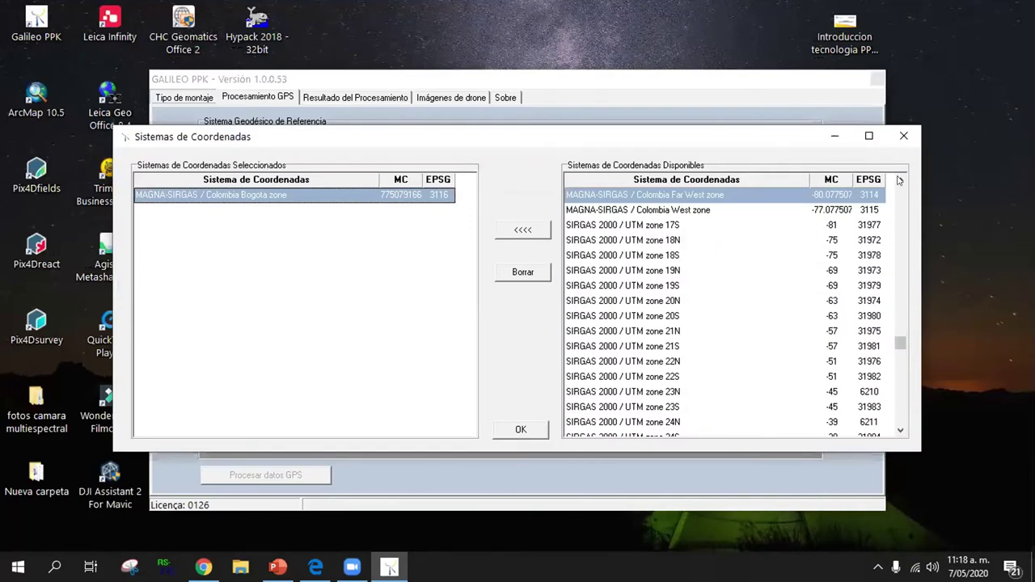
left_click(900, 180)
left_click(900, 180)
left_click(900, 180)
left_click(899, 179)
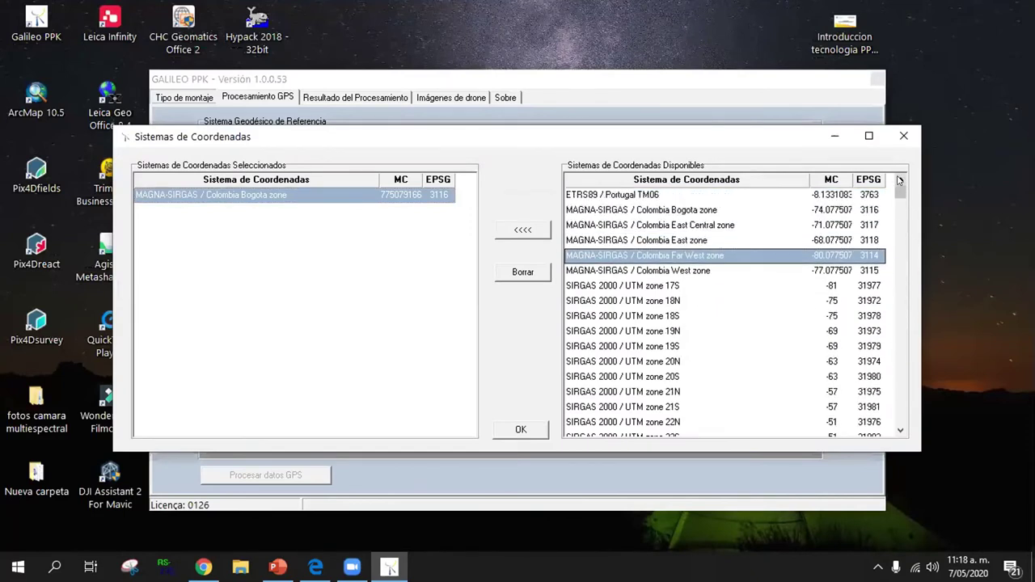
left_click(676, 241)
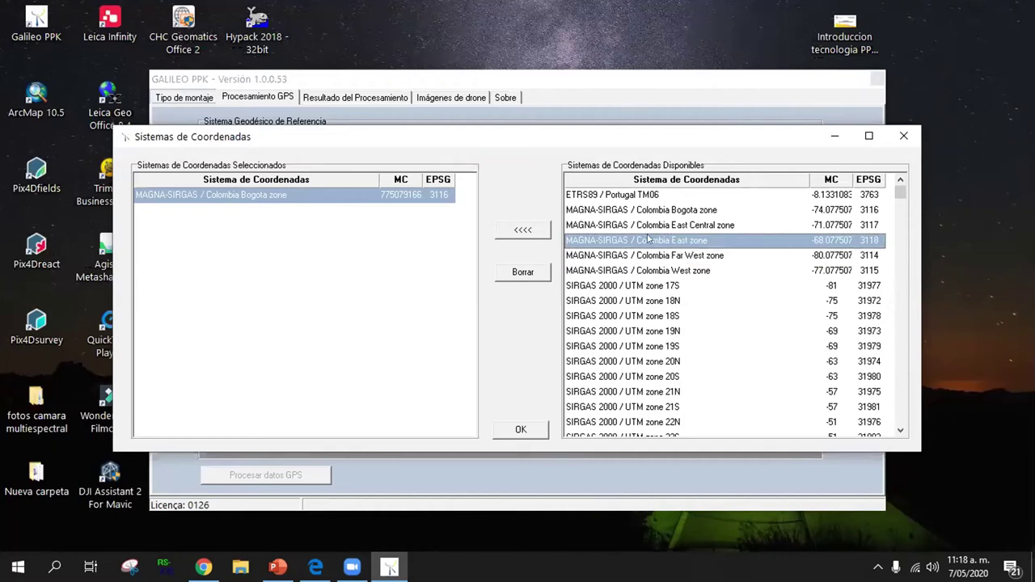
left_click(523, 232)
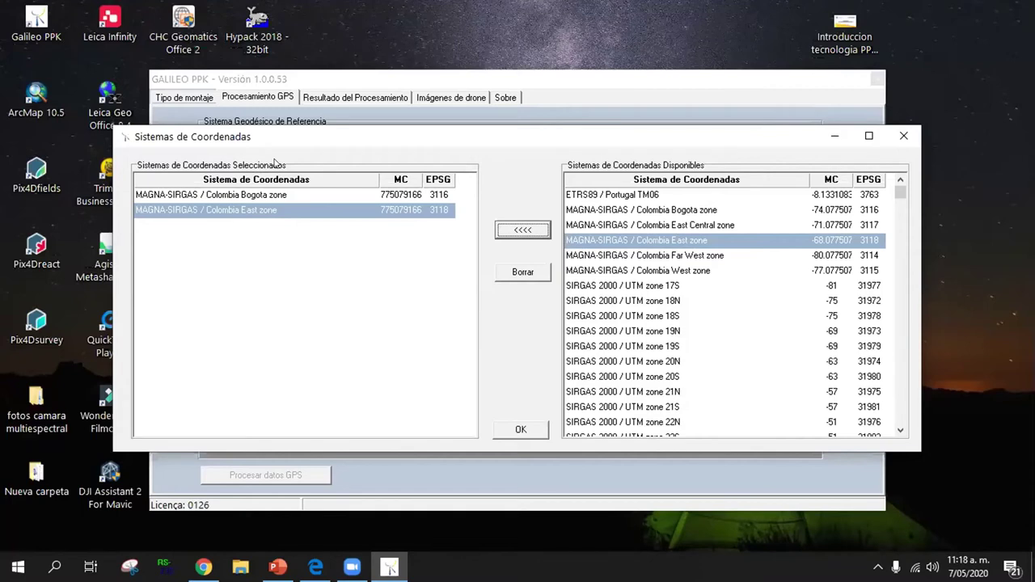
left_click(527, 433)
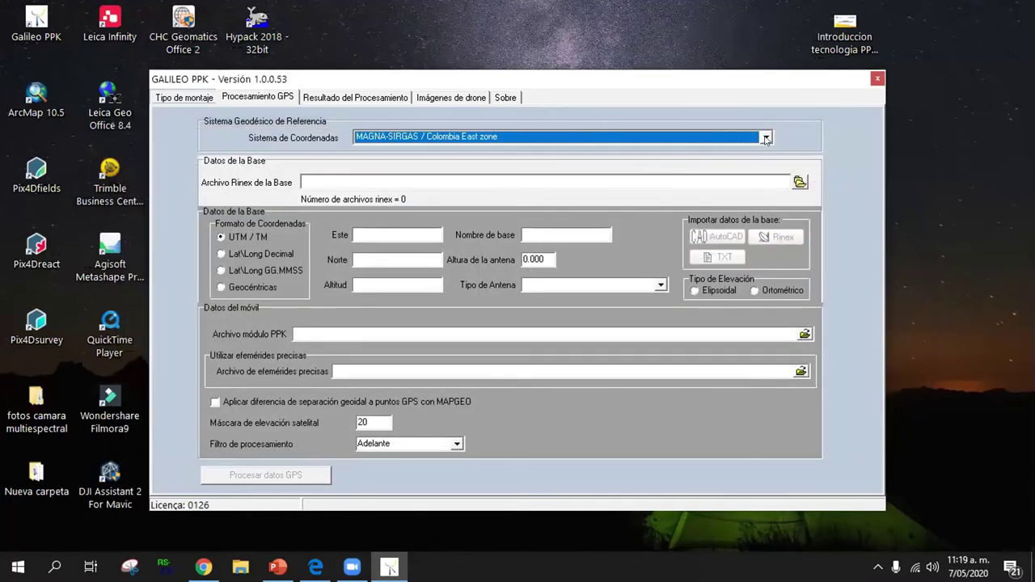
Set the coordinate system to MAGNA-SIRGAS / Colombia Bogota zone and load PruebaDron222A0.19O from RAW DATA BASE\Rinex as the base Rinex file.
left_click(766, 137)
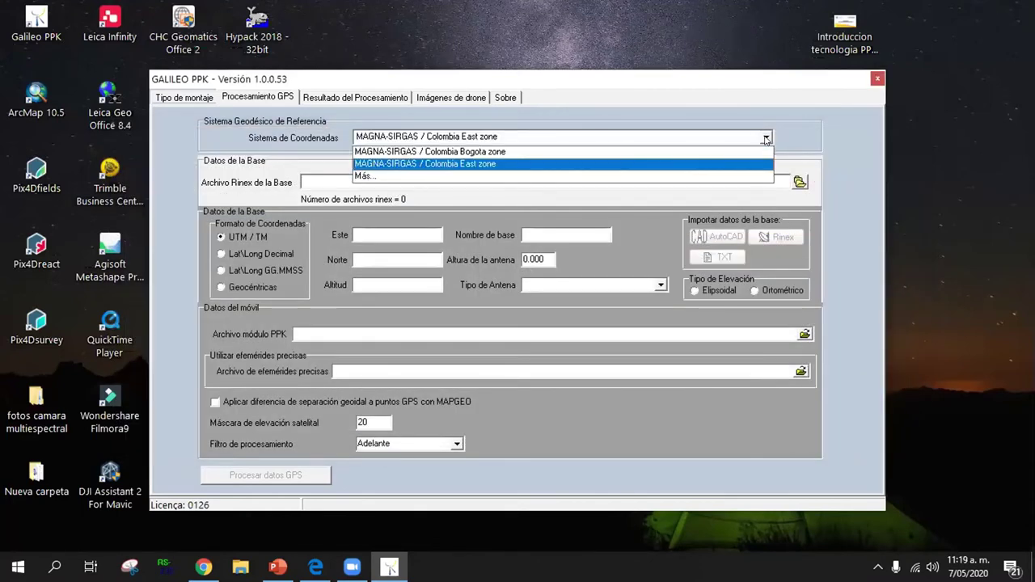
left_click(727, 156)
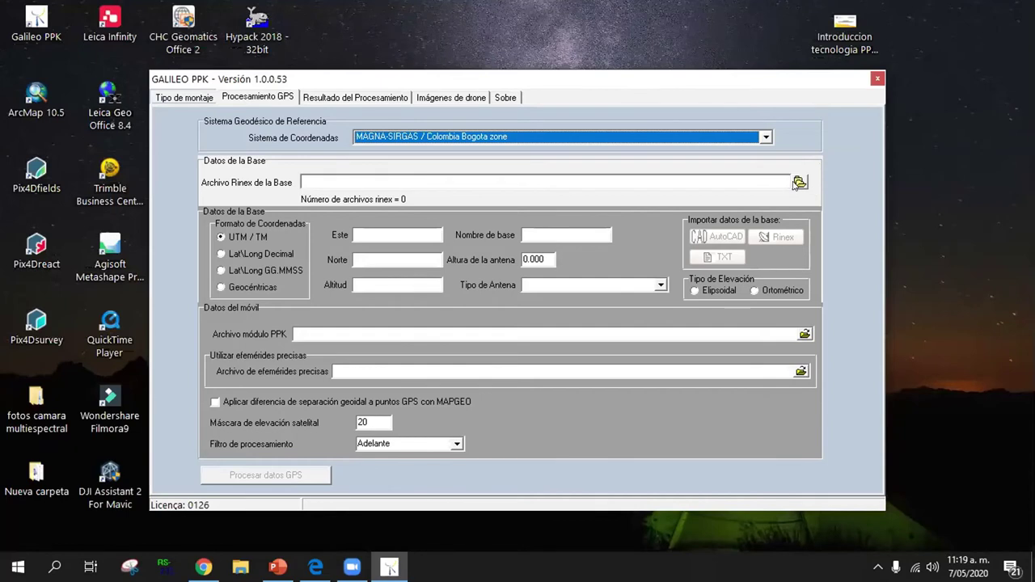
left_click(800, 183)
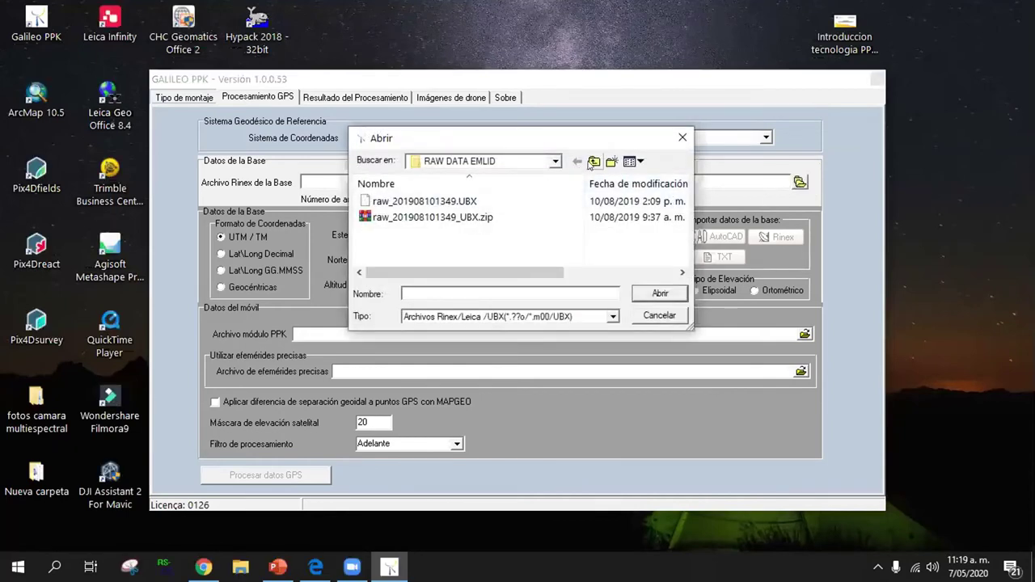
left_click(594, 162)
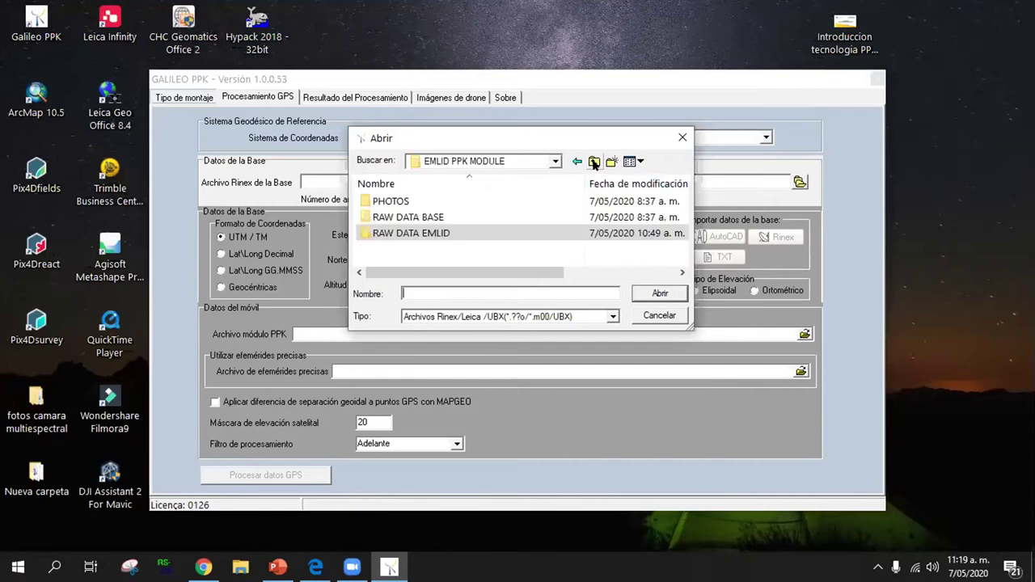
left_click(451, 221)
double_click(451, 221)
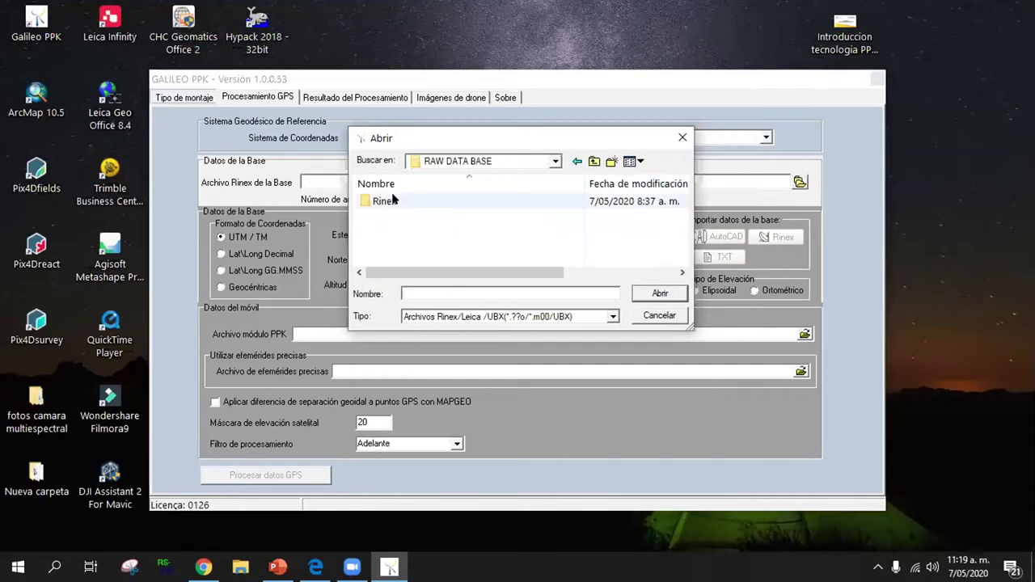
double_click(385, 204)
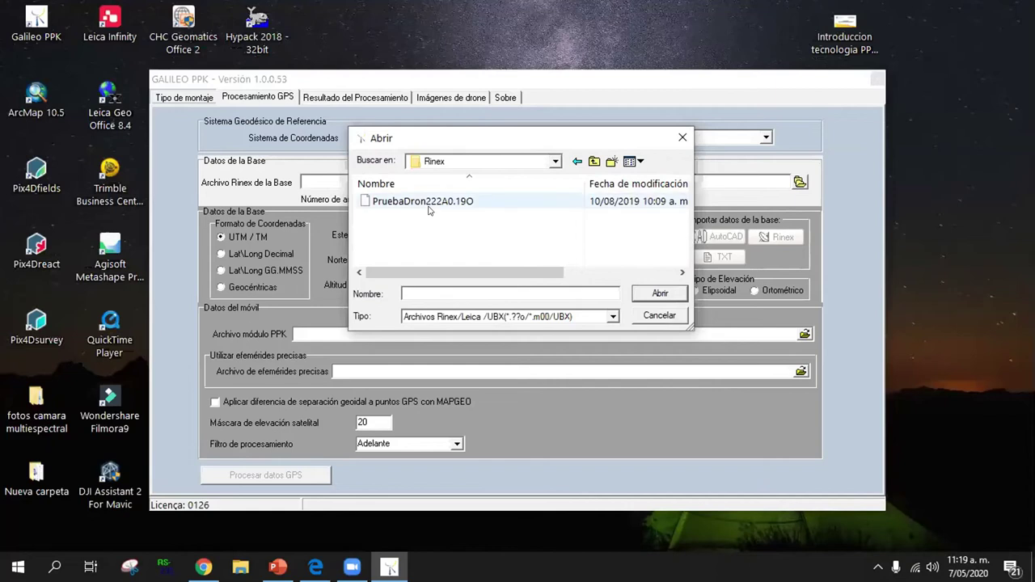
left_click(426, 203)
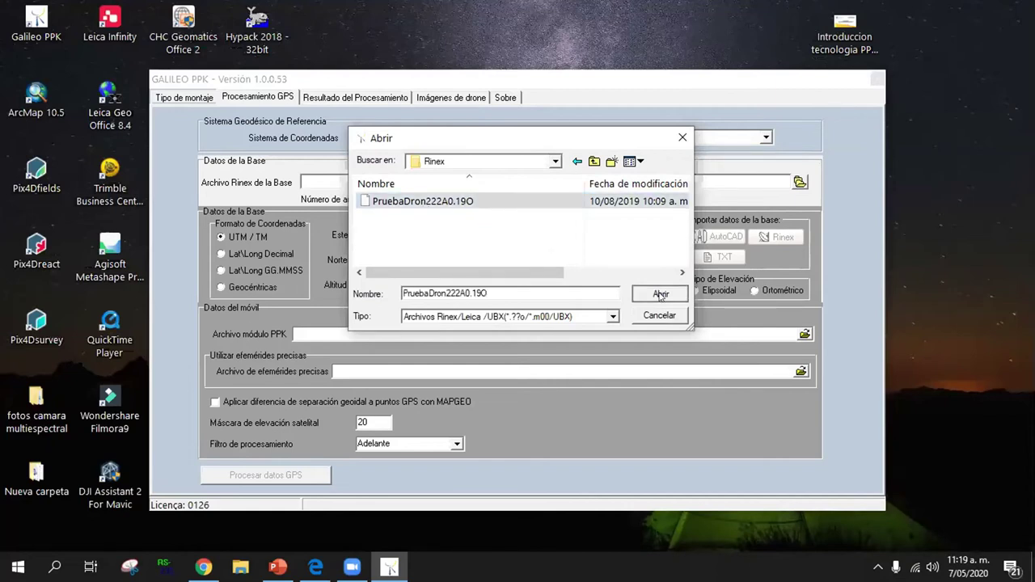
left_click(660, 294)
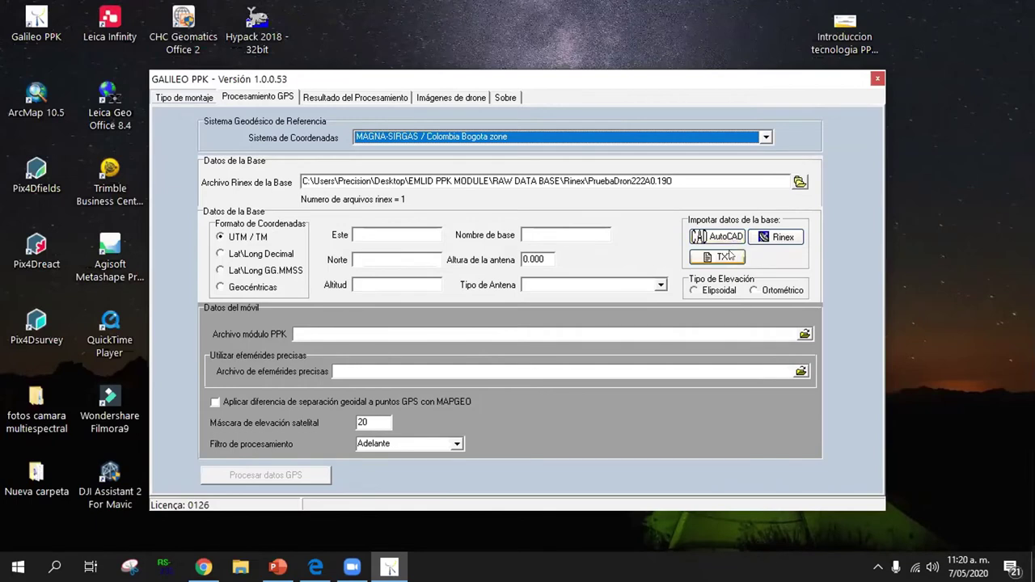
Import the base station's coordinates, name and antenna height from the Rinex file in UTM / TM format.
left_click(773, 238)
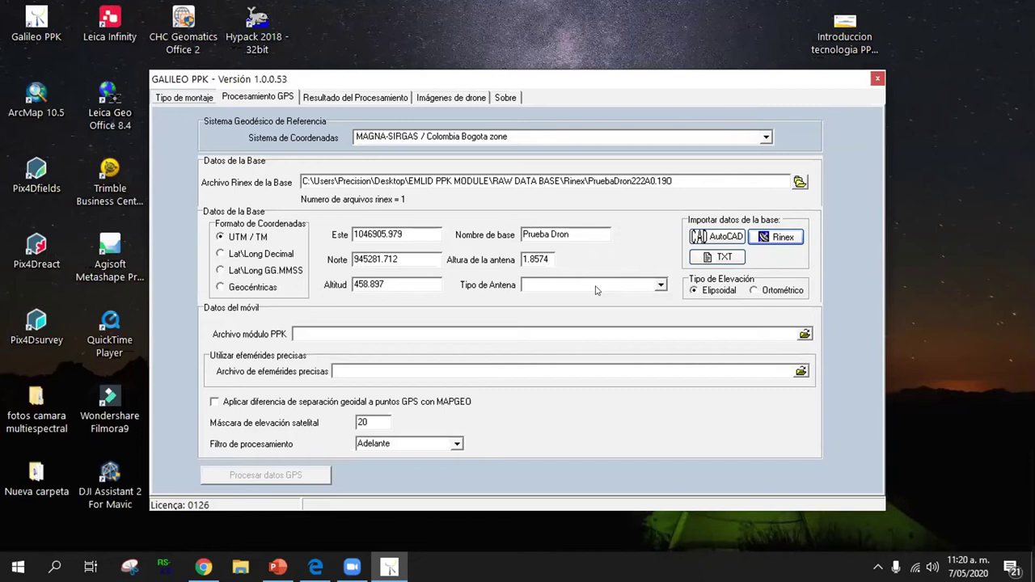
left_click_drag(404, 234, 392, 235)
left_click(396, 284)
Import the base coordinates from the Rinex file in Lat\Long Decimal format and again in Lat\Long GG.MMSS format.
left_click(221, 254)
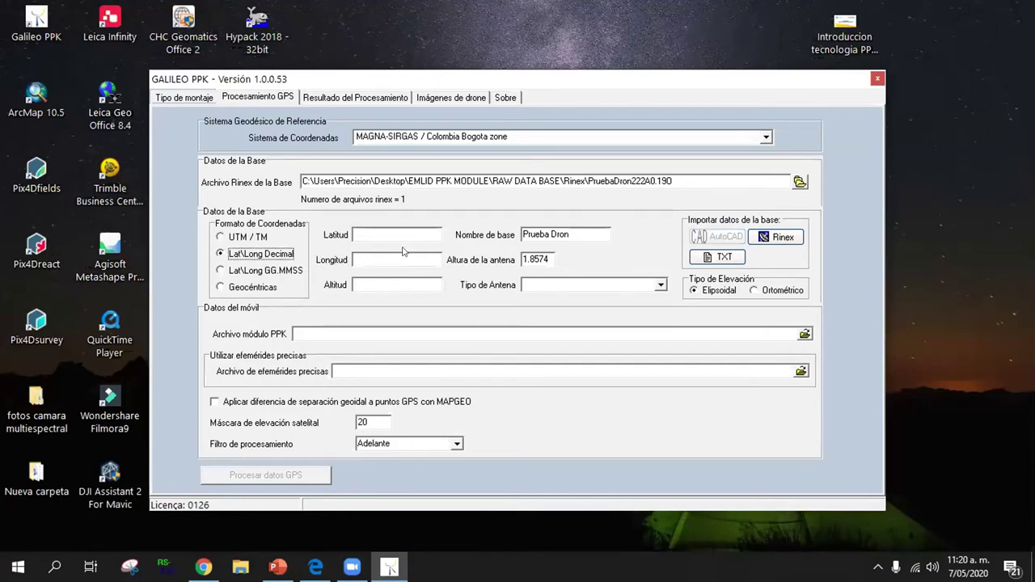
left_click(778, 238)
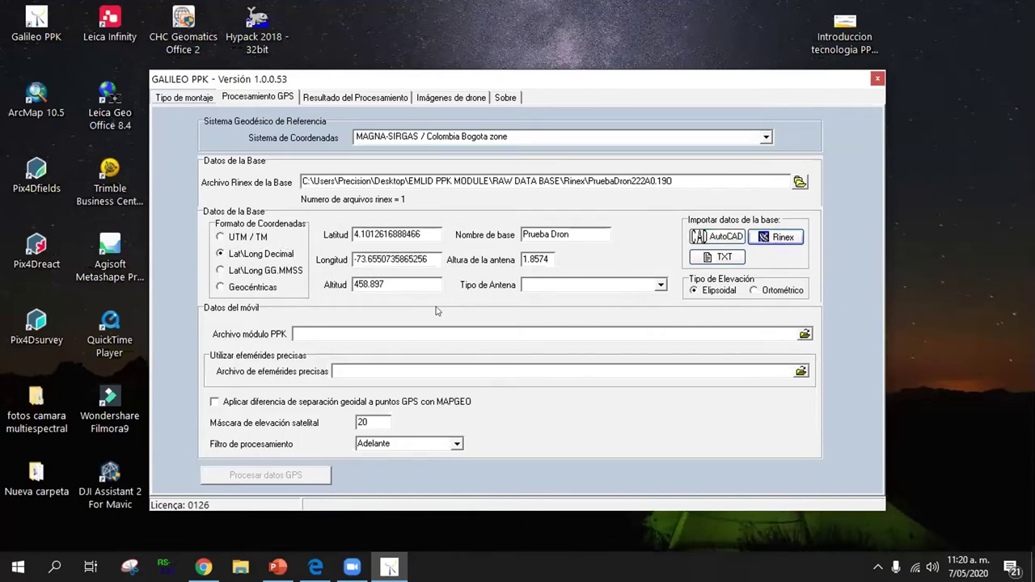
left_click(228, 273)
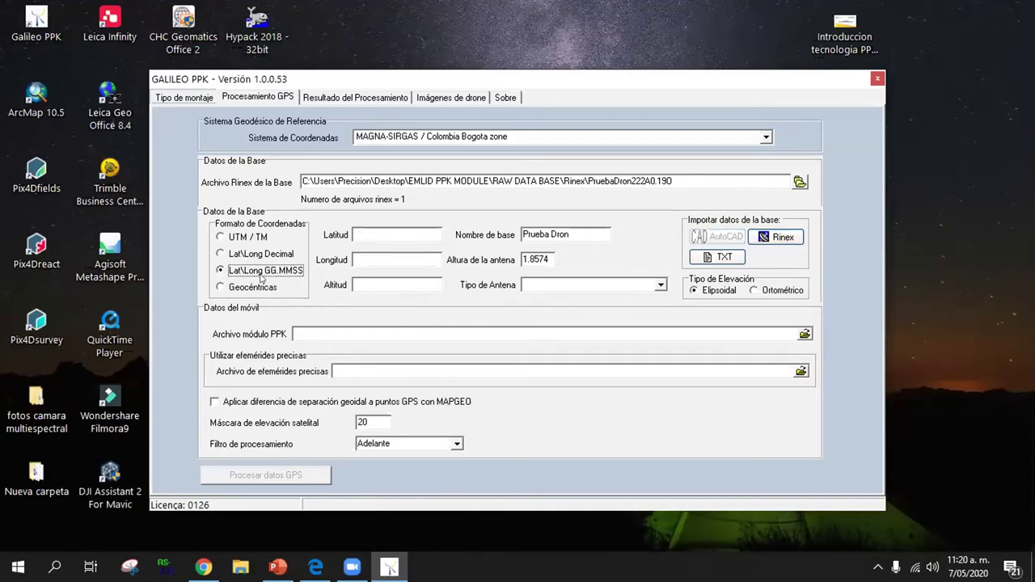
left_click(760, 241)
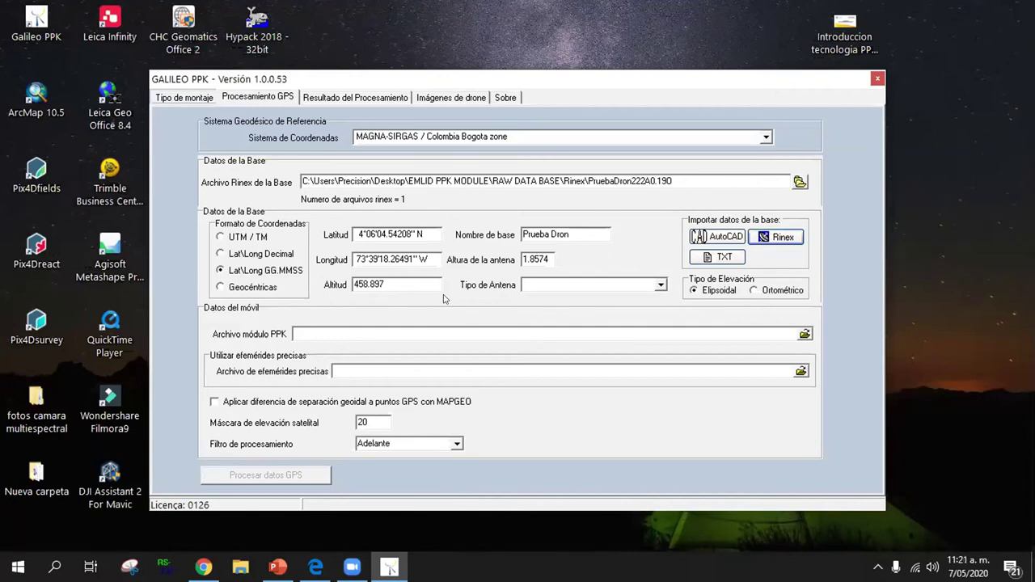
Change the base coordinate format to Geocéntricas and import its X, Y and Z values from the Rinex file.
left_click(221, 288)
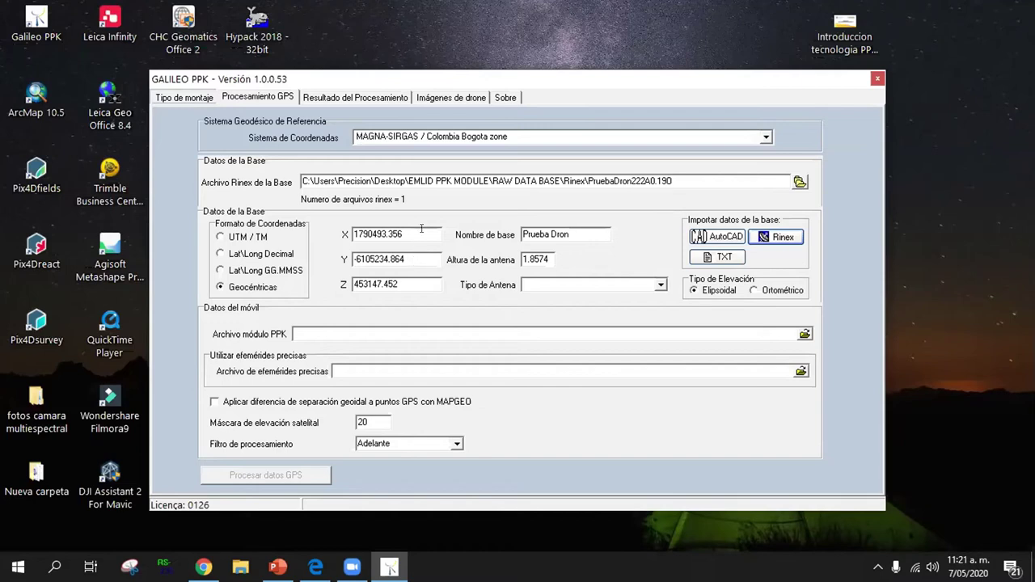
left_click_drag(405, 234, 348, 235)
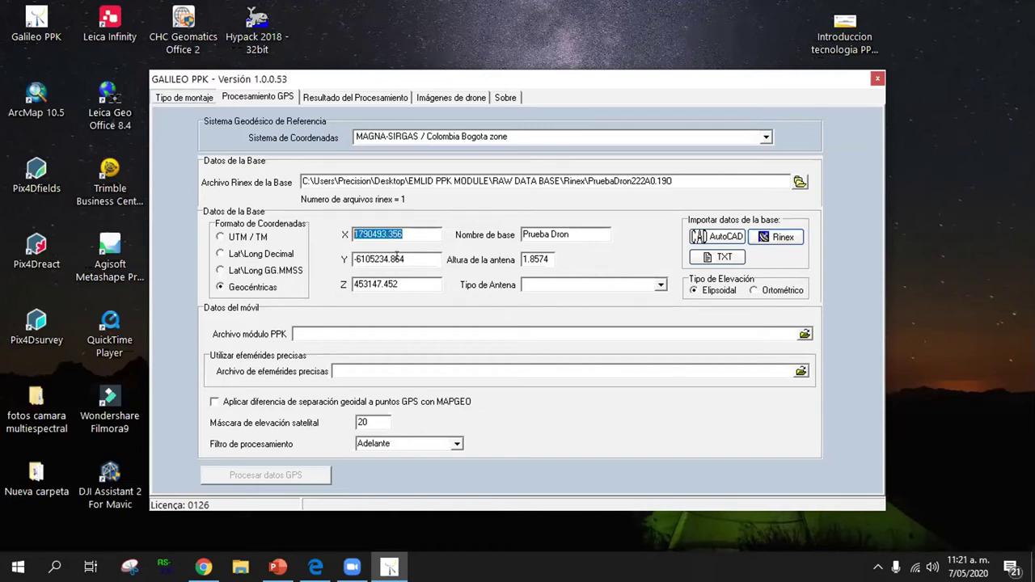
left_click(399, 259)
double_click(374, 259)
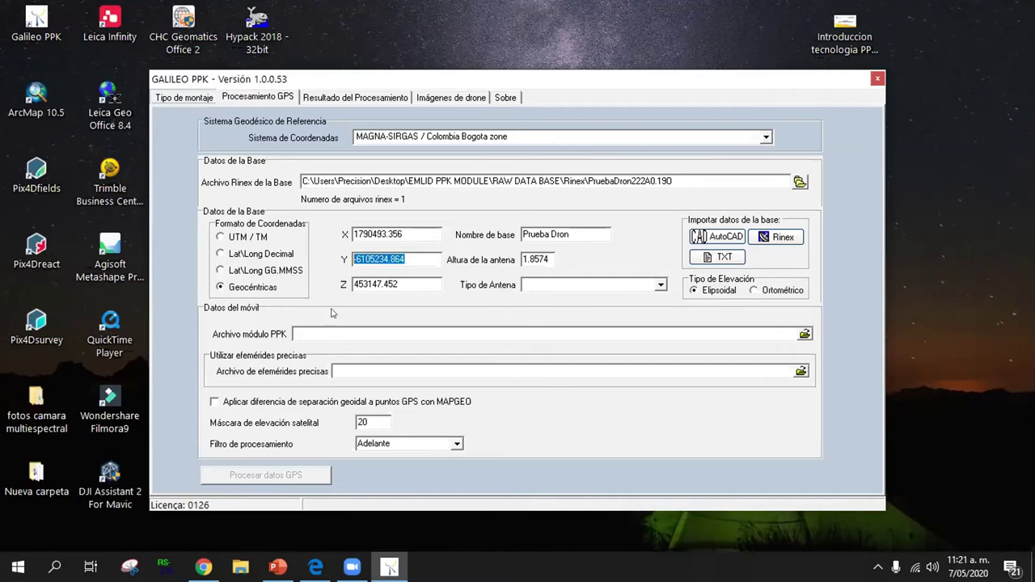
Set the base's geocentric coordinates to X 1790493.336, Y -6105234.841 and Z 453147.521.
left_click(407, 234)
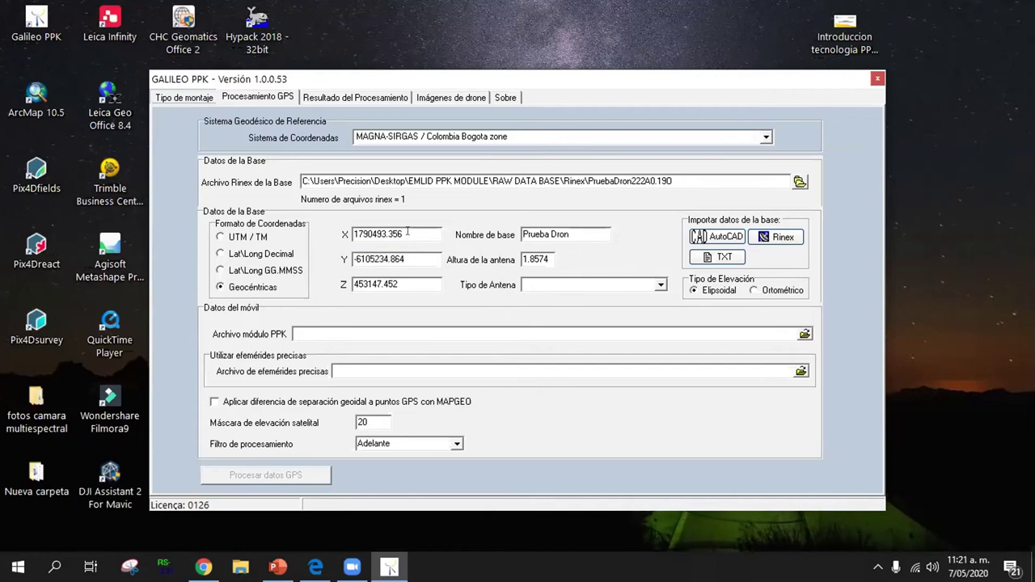
key("BackSpace")
key("BackSpace")
type("36")
left_click(410, 257)
key("BackSpace")
key("BackSpace")
type("41")
left_click(410, 276)
key("BackSpace")
key("BackSpace")
key("BackSpace")
type("521")
Rename the base station as base1.
left_click(583, 233)
key("BackSpace")
key("BackSpace")
key("BackSpace")
key("BackSpace")
key("BackSpace")
key("BackSpace")
key("BackSpace")
key("BackSpace")
key("BackSpace")
key("BackSpace")
key("BackSpace")
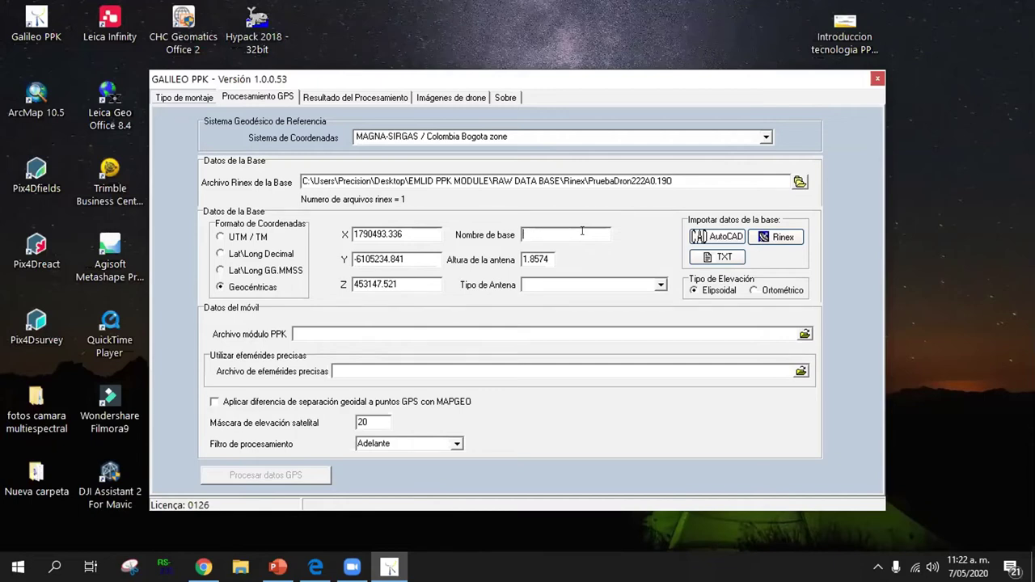
type("base1")
Filter the available GPS antennas by CHC Navigation and add model CHCX91B to the selected antennas.
left_click(660, 286)
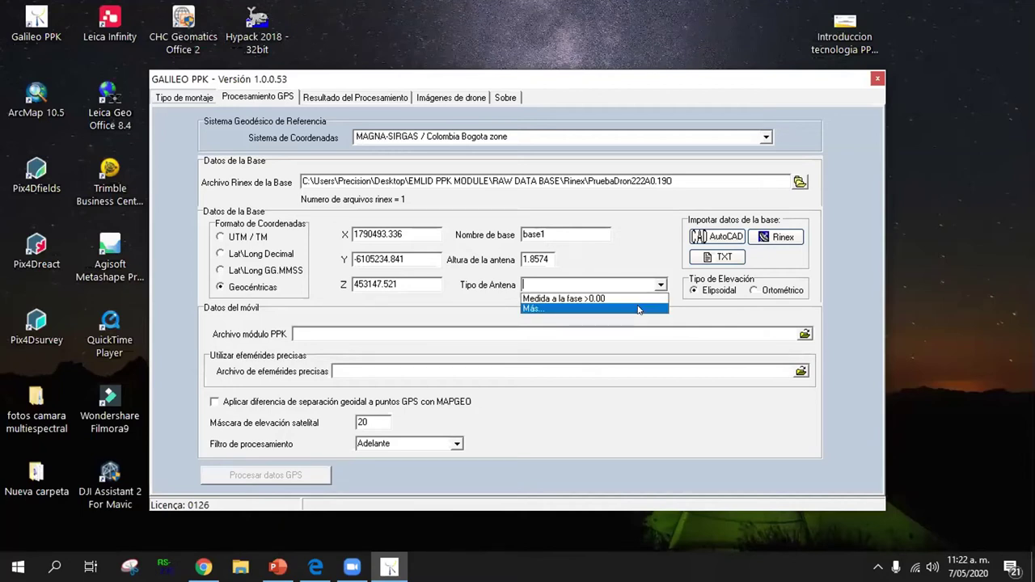
left_click(638, 309)
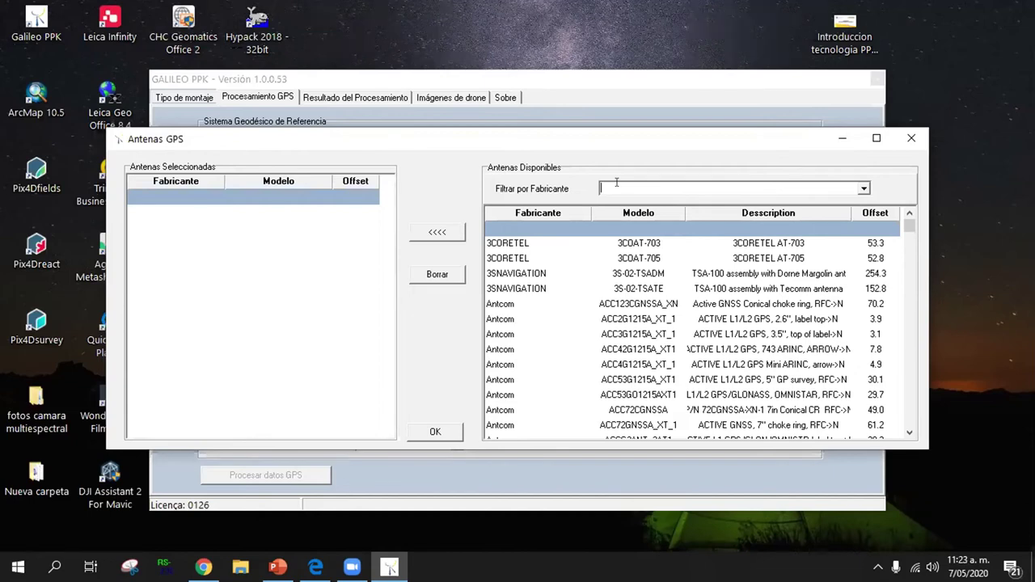
type("chc")
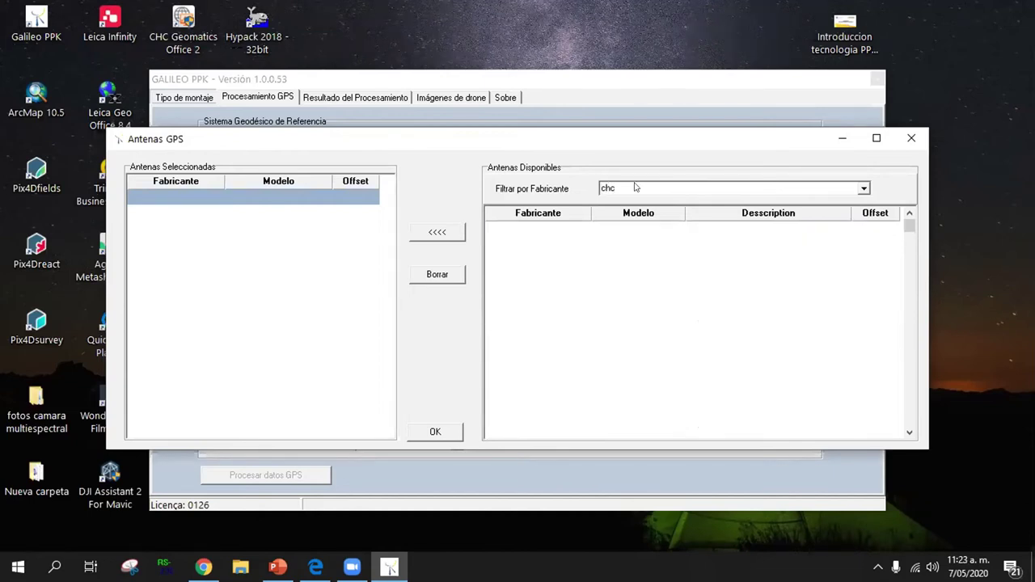
left_click(864, 189)
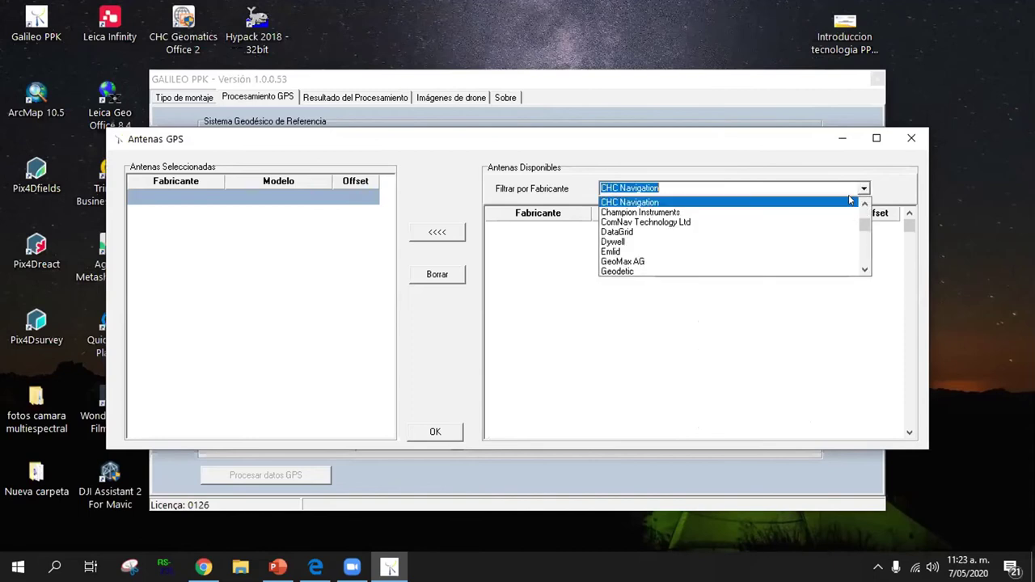
left_click(806, 203)
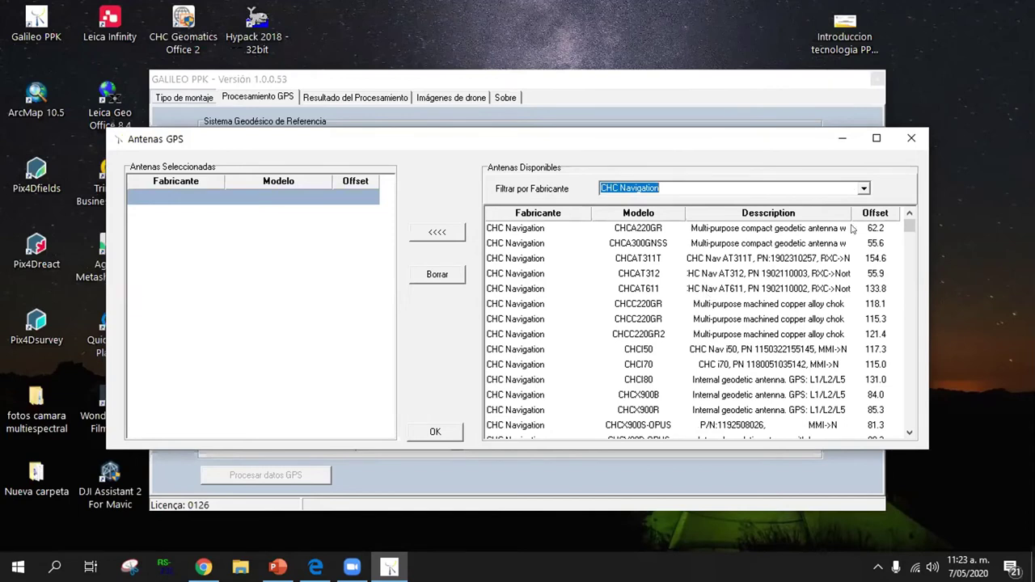
left_click(912, 232)
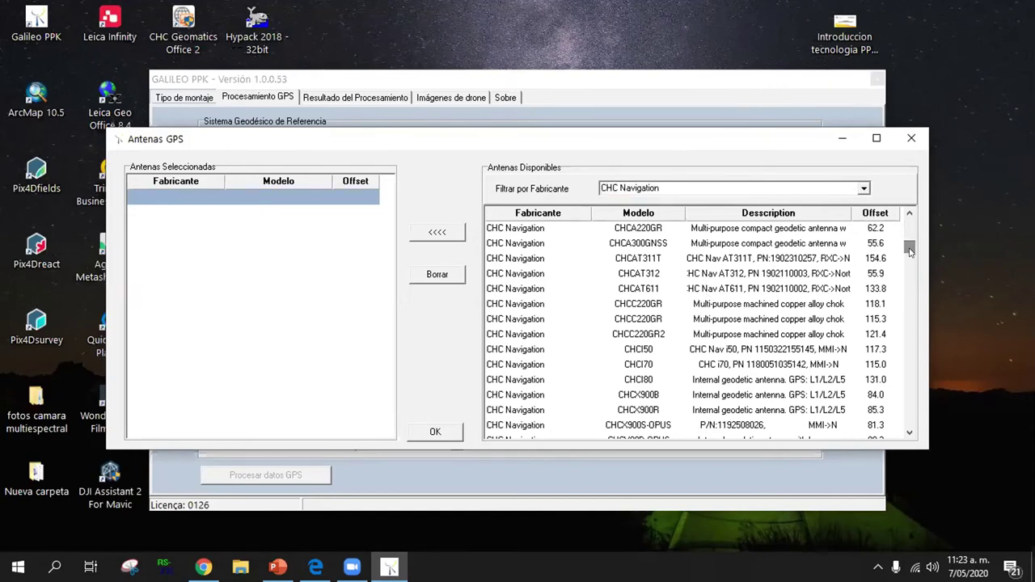
left_click(909, 422)
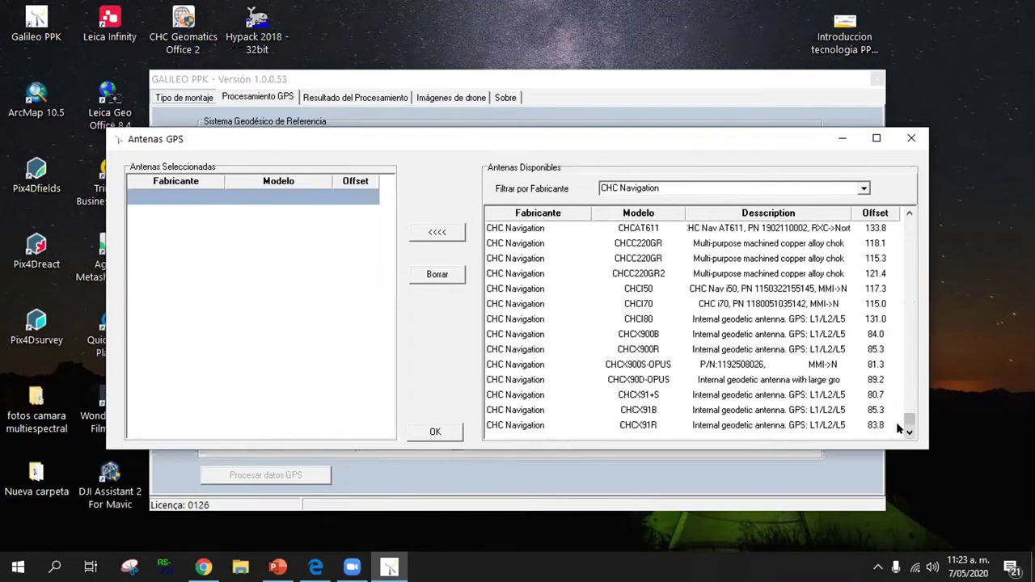
left_click(637, 410)
left_click(433, 234)
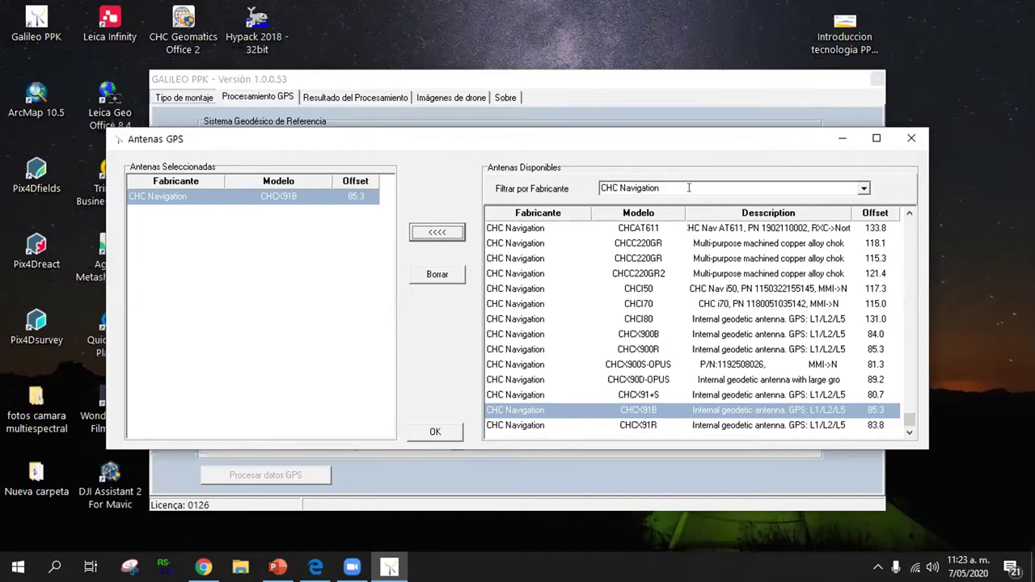
Filter the available antennas by Topcon and examine the models offered.
left_click(864, 188)
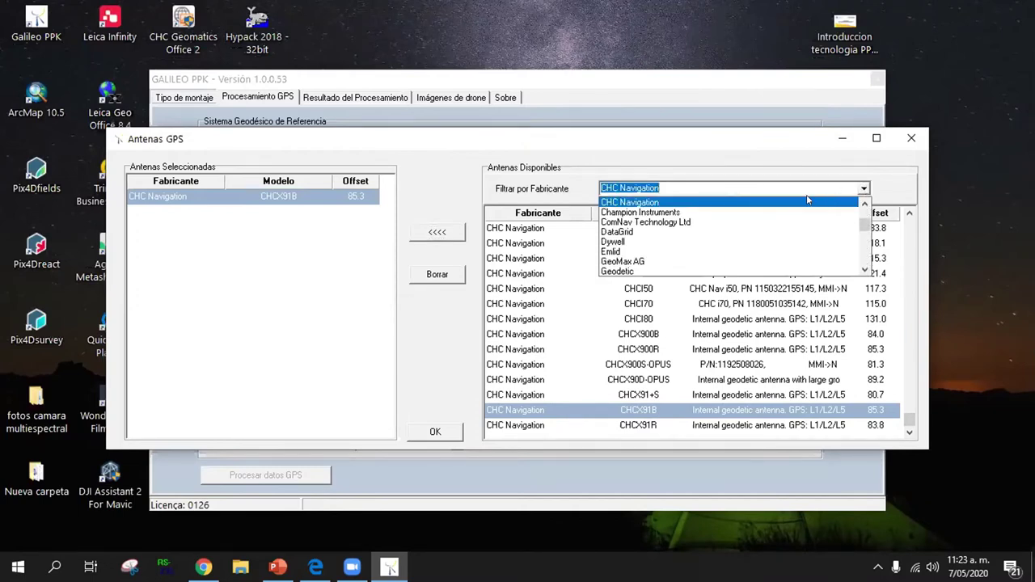
type("top")
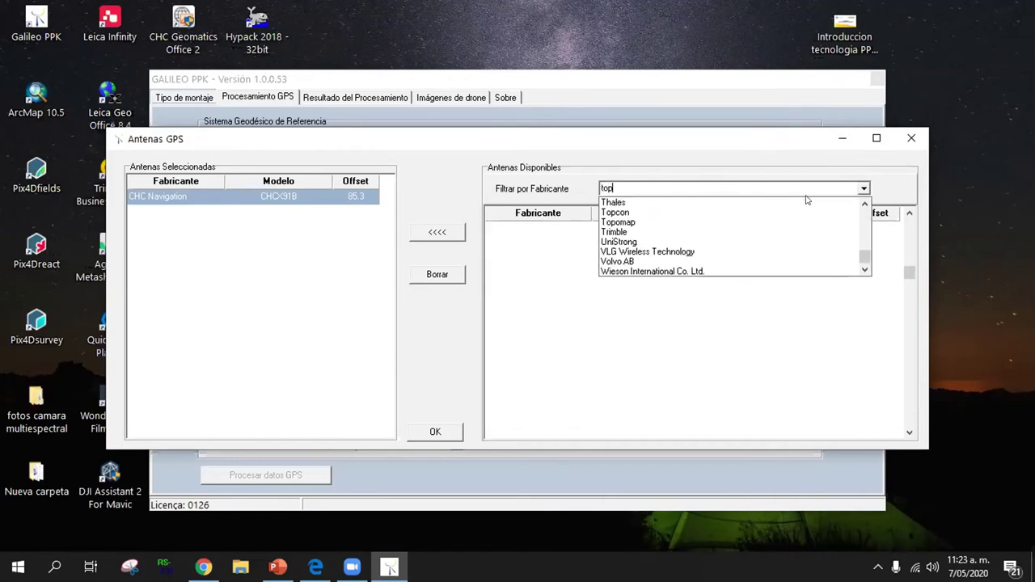
left_click(610, 212)
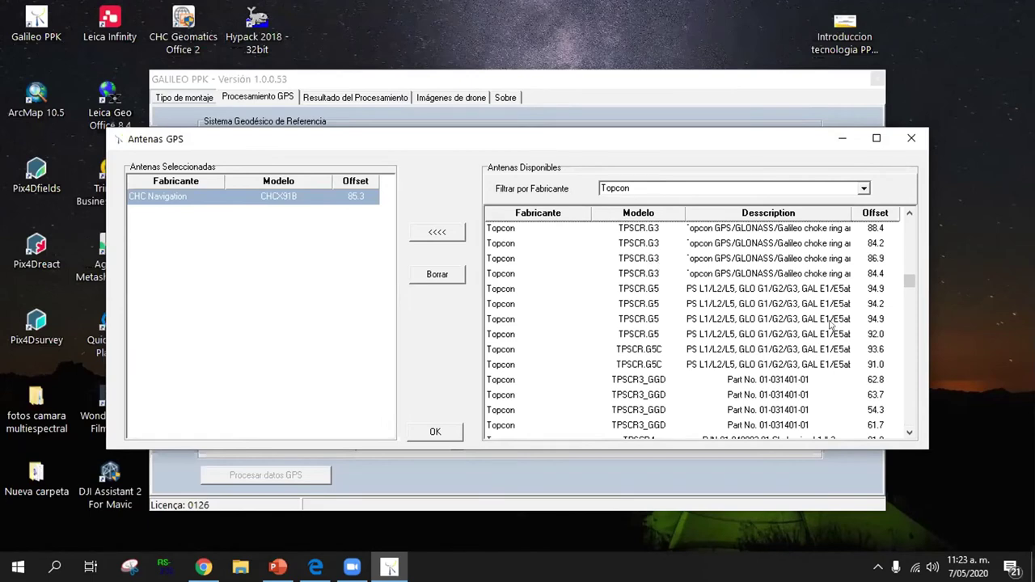
left_click_drag(910, 288, 831, 303)
left_click_drag(906, 288, 909, 226)
mouse_move(909, 432)
left_mouse_down()
mouse_move(908, 407)
mouse_move(904, 416)
left_mouse_up()
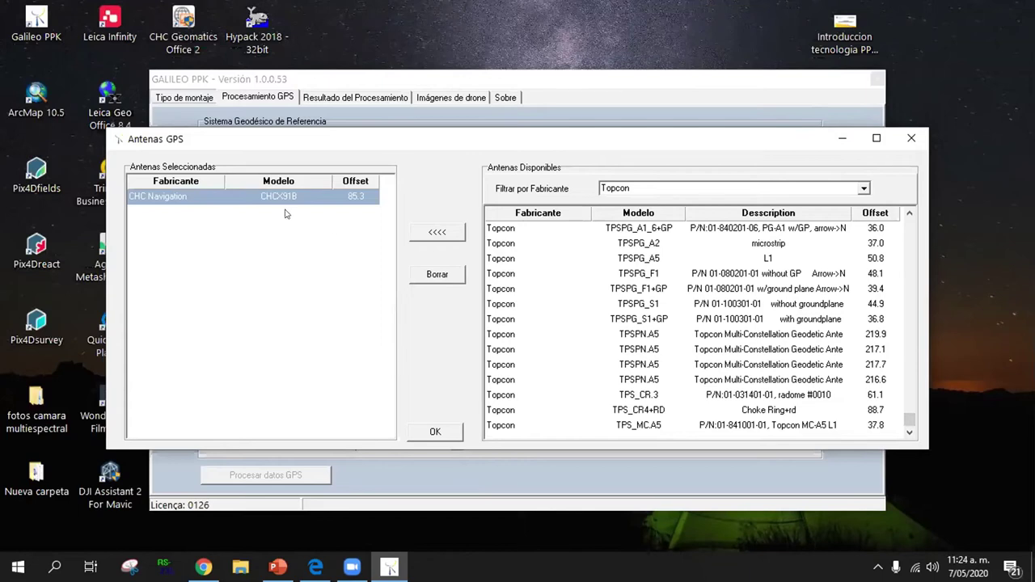
Accept the antenna selection and set the base's antenna type to CHCX91B.
left_click(420, 435)
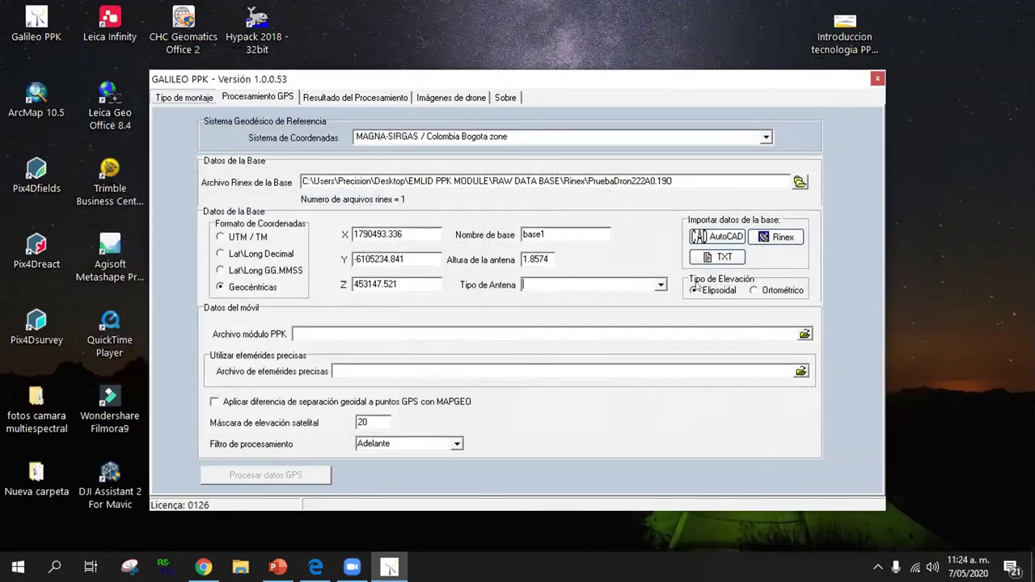
left_click(660, 286)
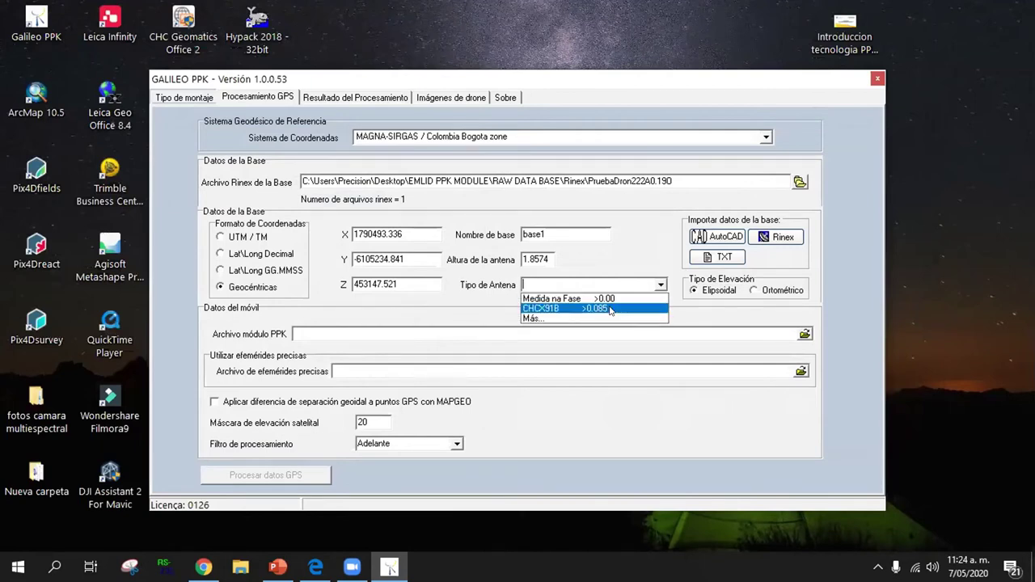
left_click(610, 309)
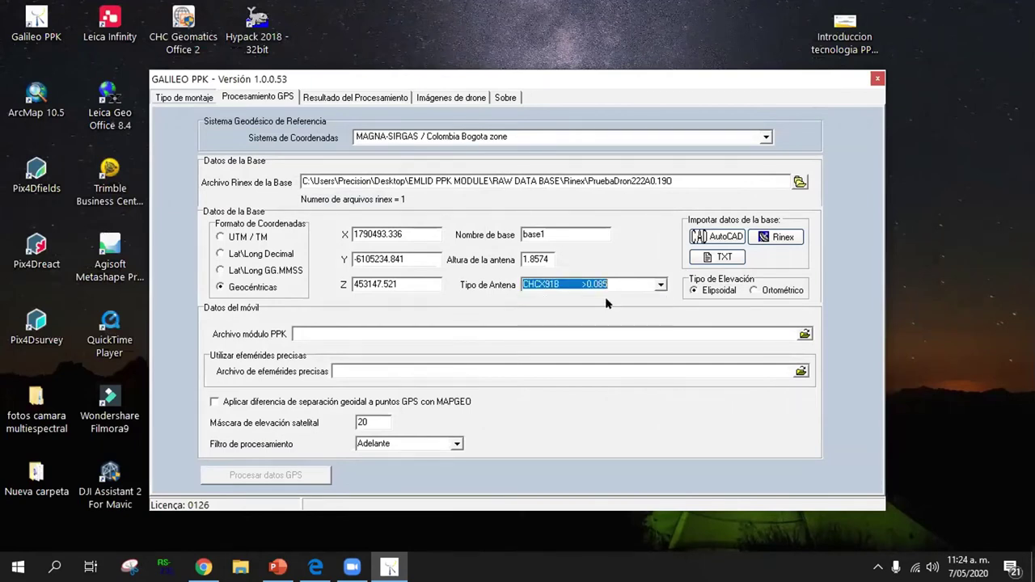
left_click(660, 286)
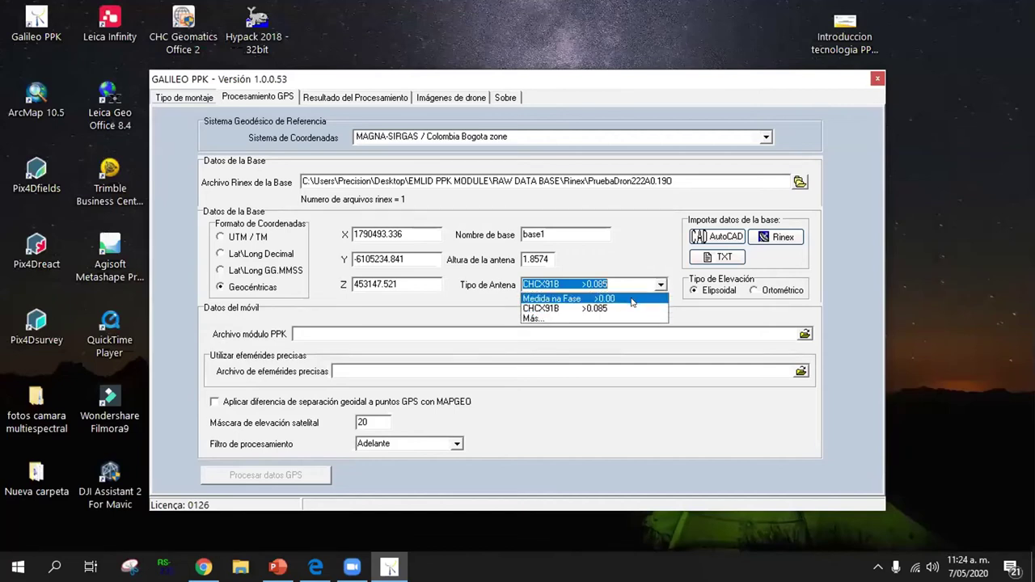
left_click(631, 309)
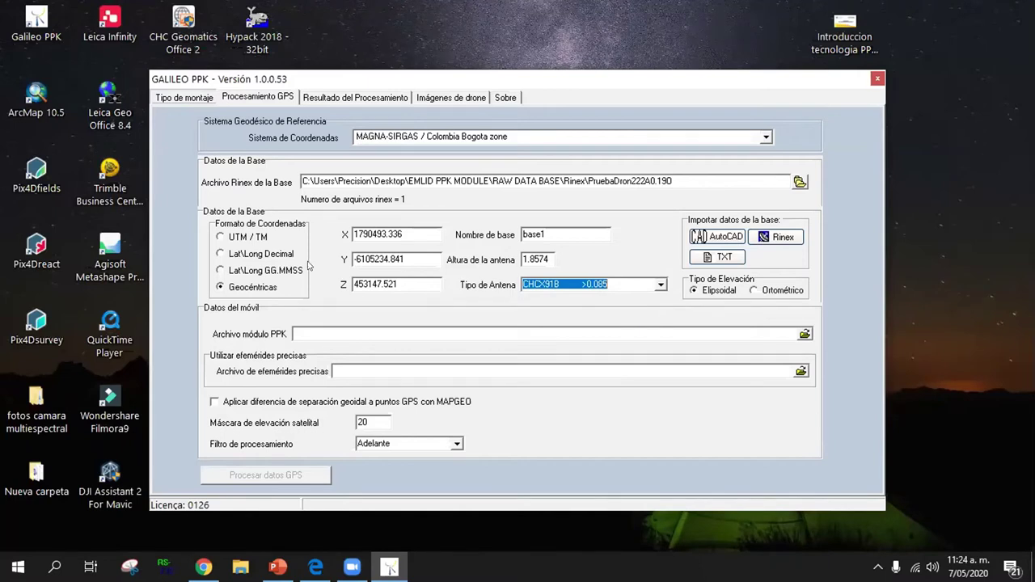
Set the base's elevation type to Elipsoidal.
left_click(409, 284)
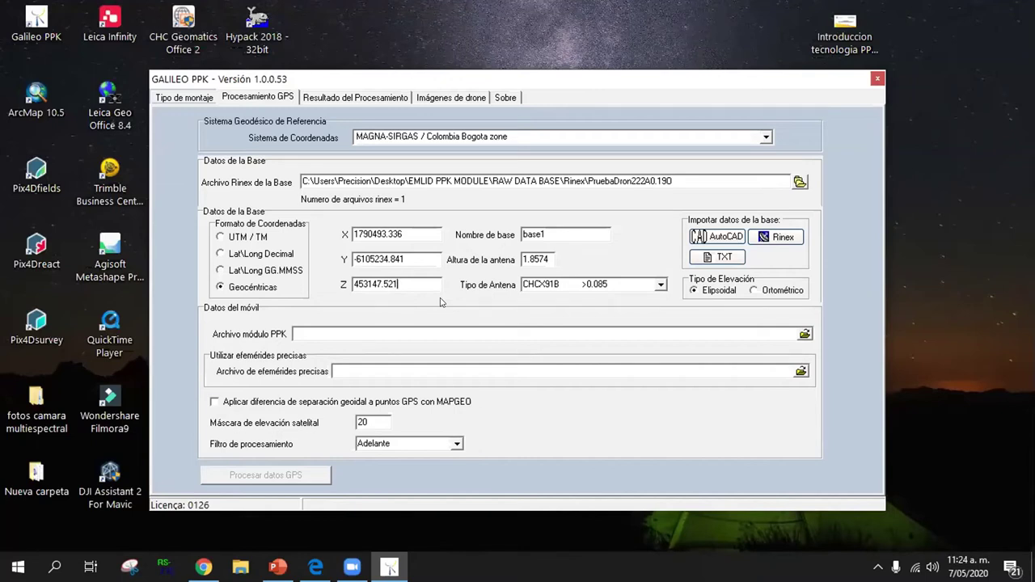
left_click(755, 291)
left_click(693, 290)
Load raw_201908101349.UBX from the RAW DATA EMLID folder as the rover's PPK module file.
left_click(805, 334)
left_click(590, 159)
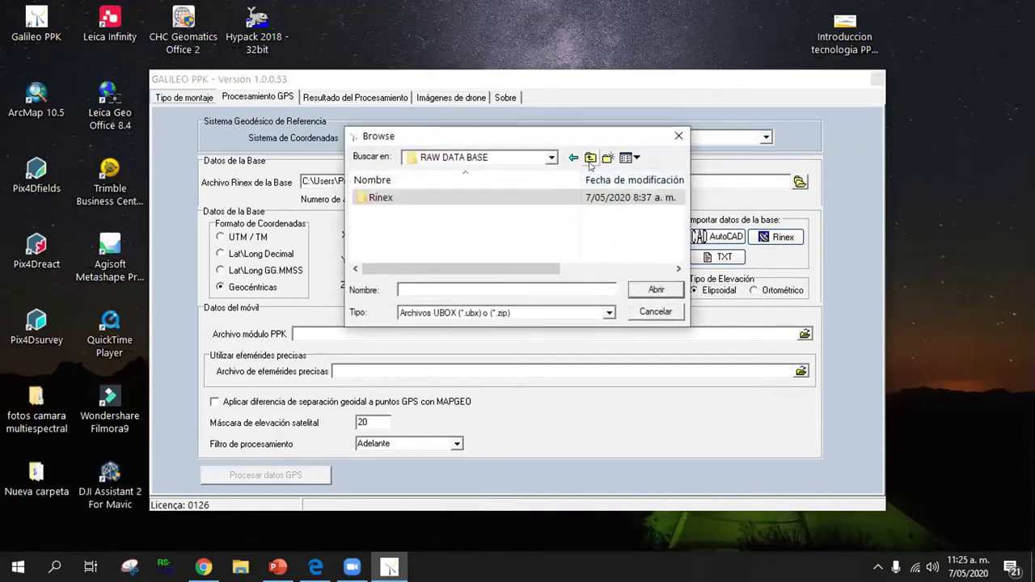
left_click(590, 159)
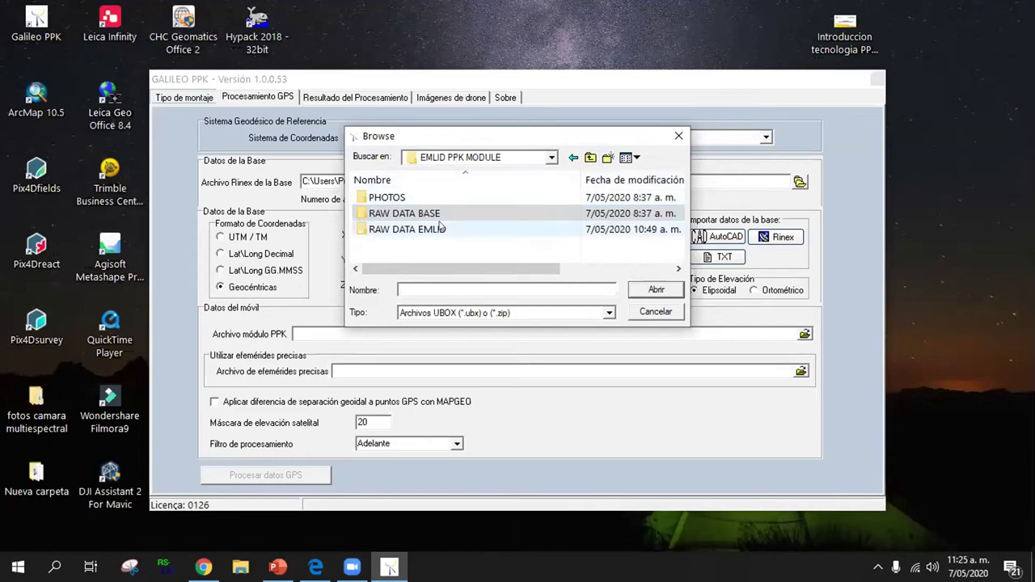
double_click(448, 229)
left_click(485, 198)
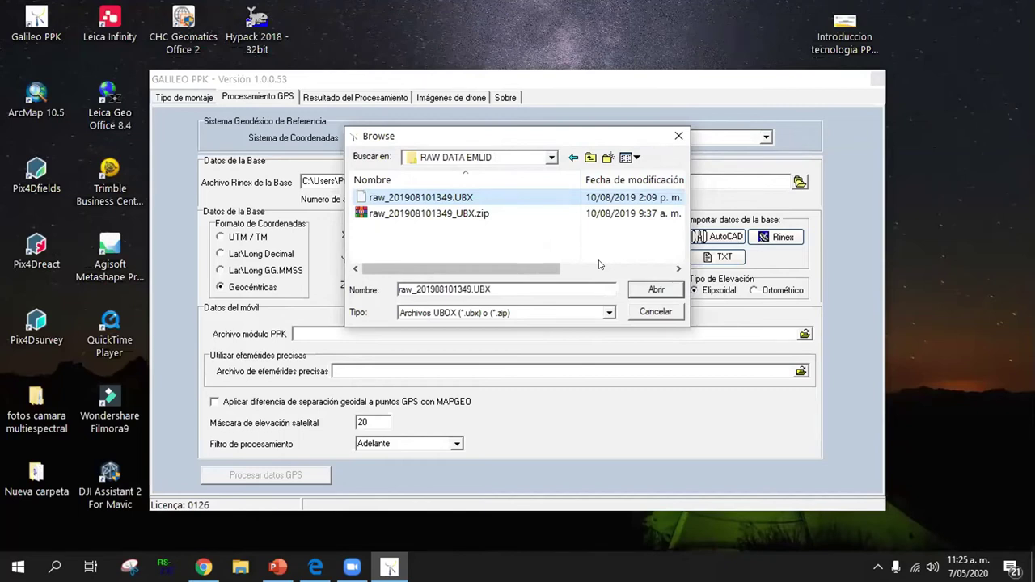
left_click(656, 289)
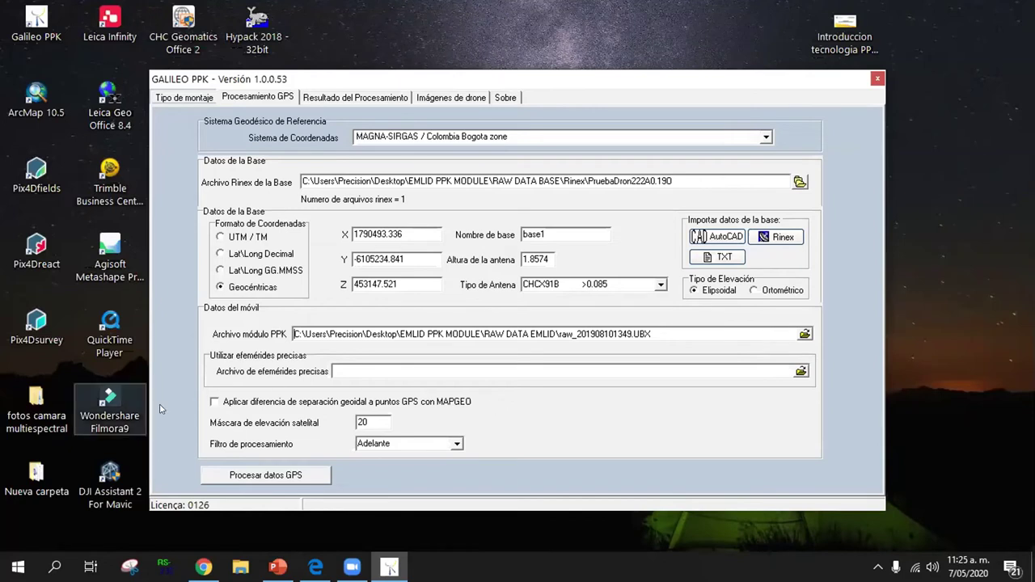
Enable the MAPGEO geoid separation difference and set the satellite elevation mask to 15 with the Adelante processing filter.
left_click(214, 403)
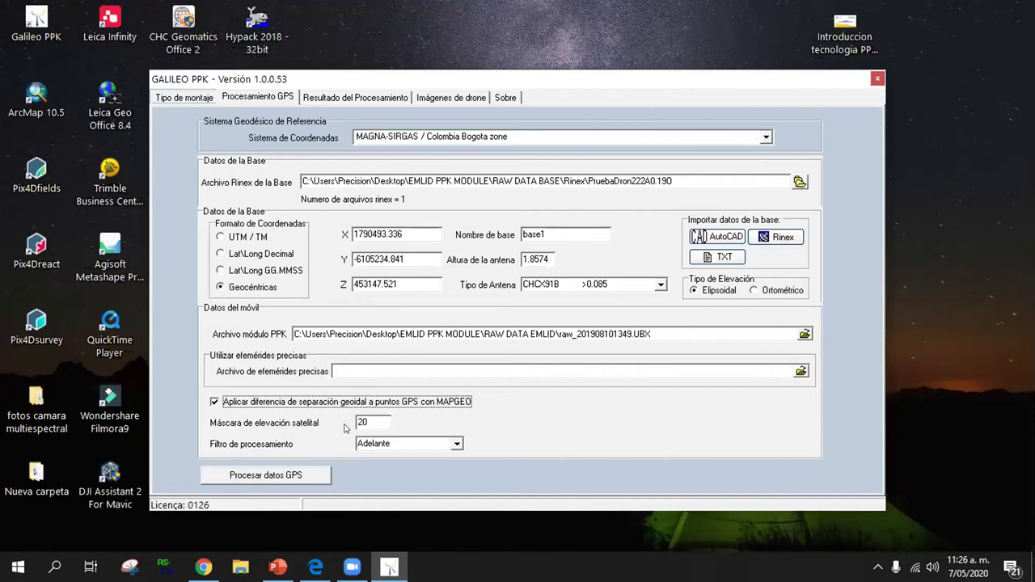
left_click(371, 422)
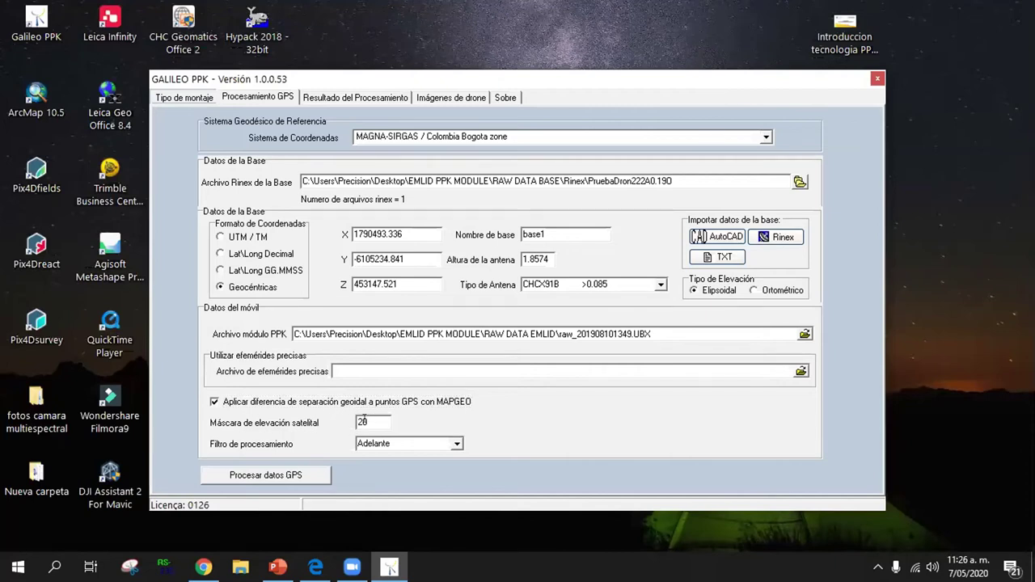
key("BackSpace")
key("BackSpace")
type("15")
left_click(456, 444)
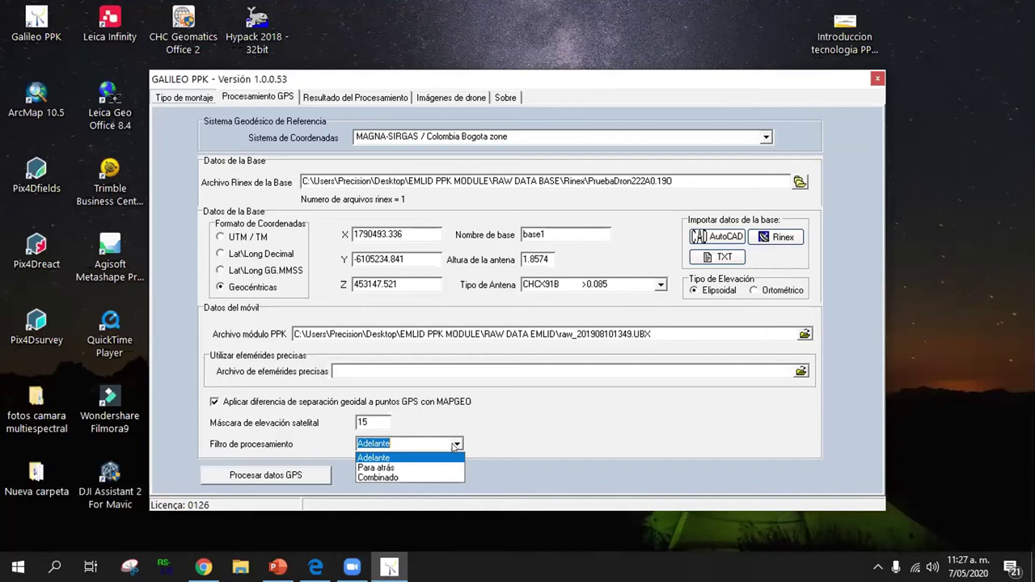
left_click(390, 459)
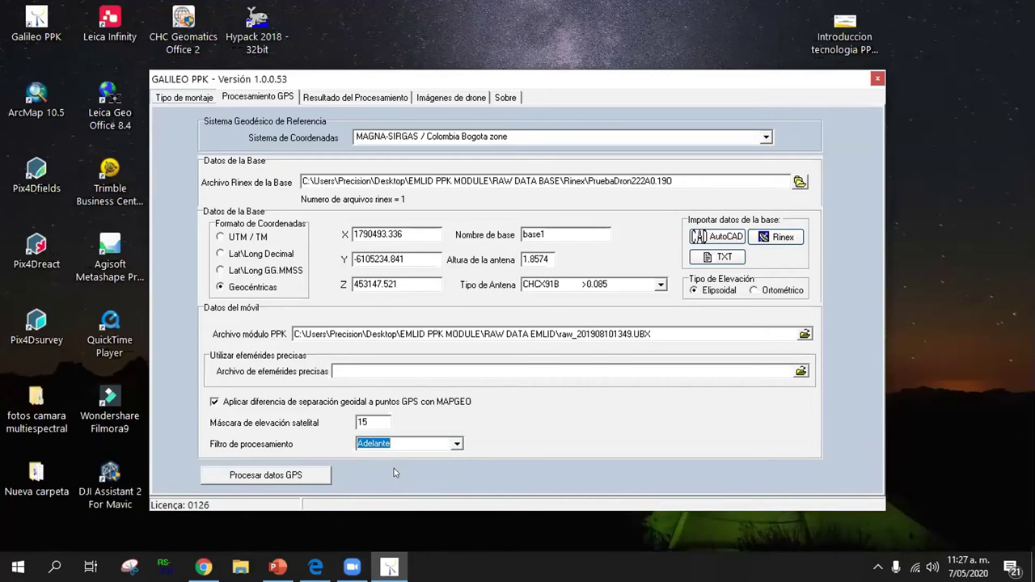
Start processing the GPS data, abort the RTKPOST calculation partway and close its trajectory plots.
left_click(304, 476)
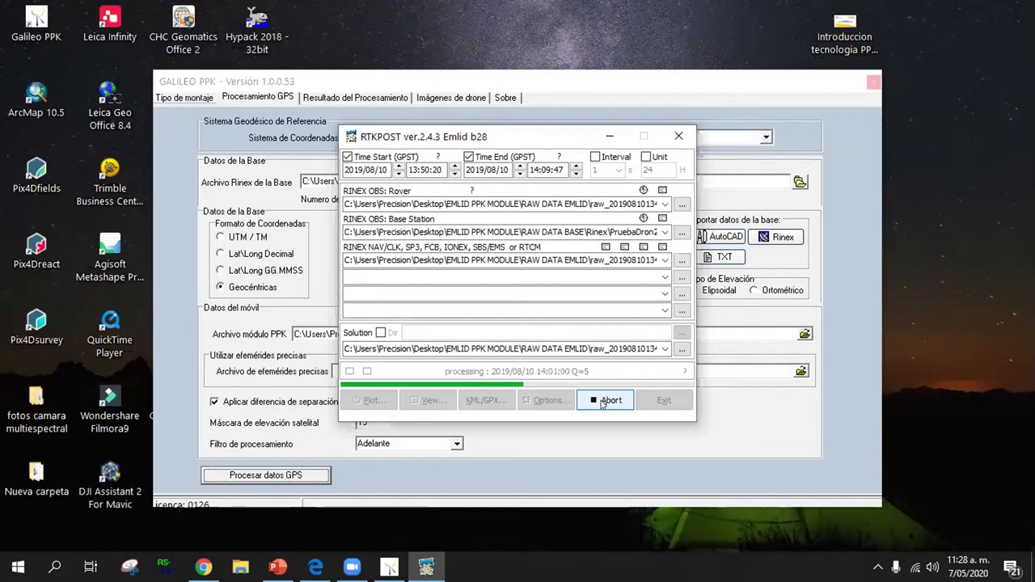
left_click(603, 401)
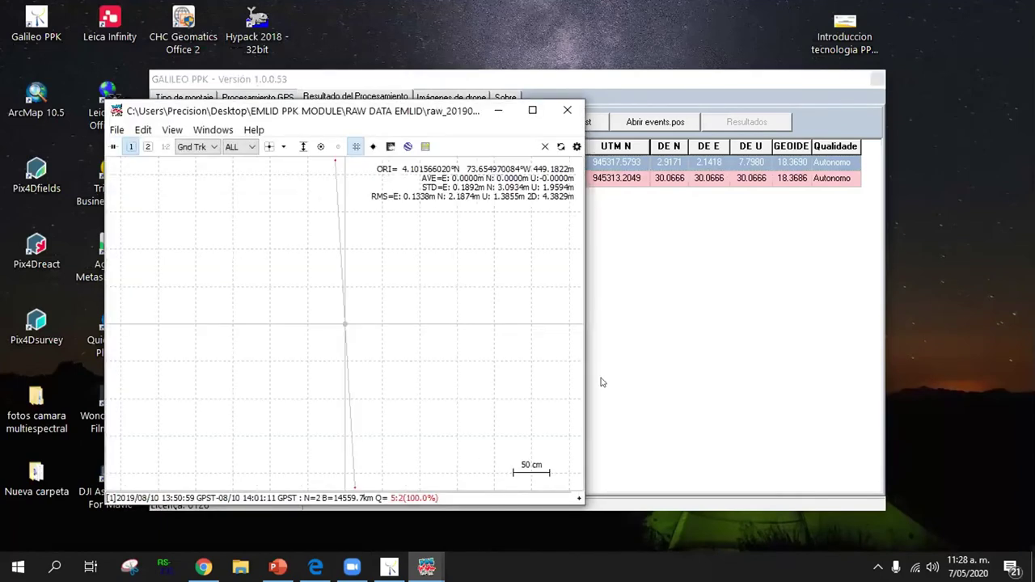
scroll(479, 358, "down", 2)
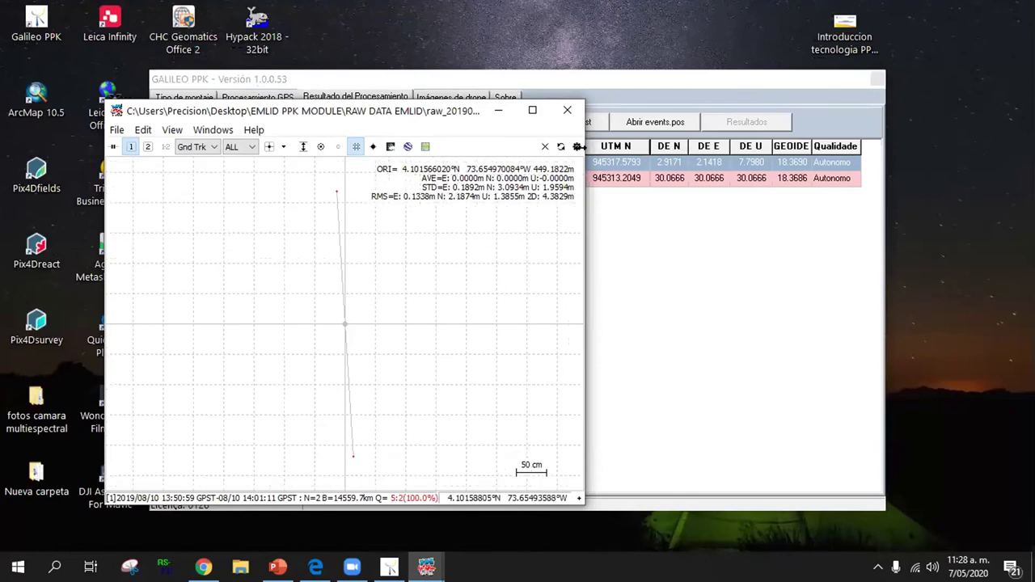
left_click(569, 111)
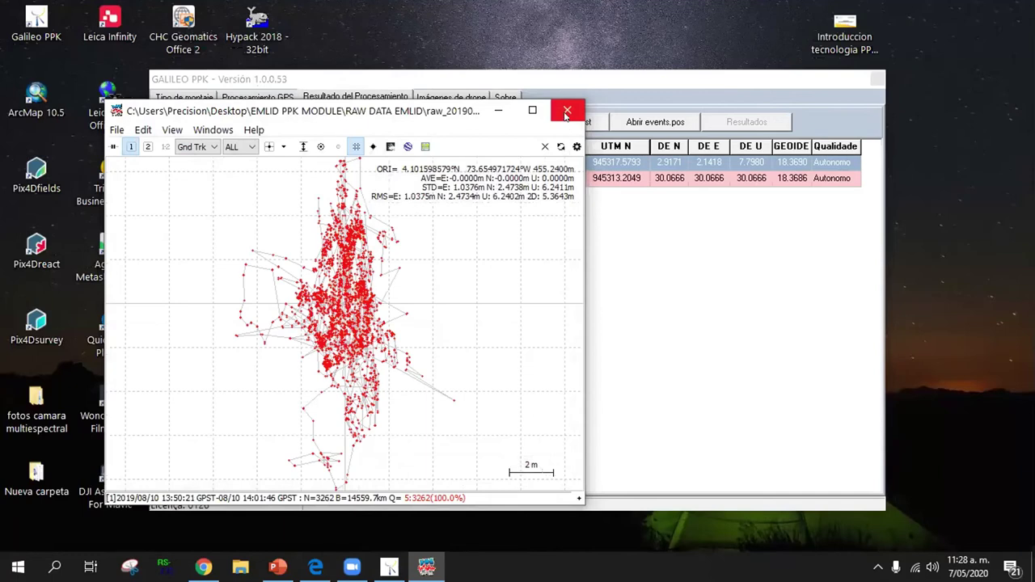
left_click(566, 114)
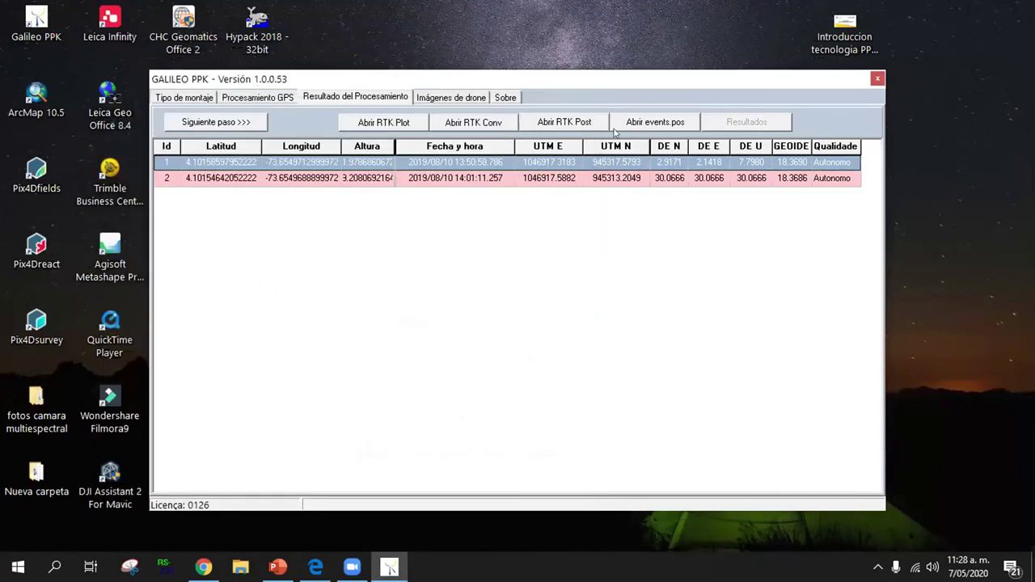
Load the RoverCorrectionConfig.conf settings from the 1. GALILEO PPK folder into the RTK Post options and accept them.
left_click(574, 123)
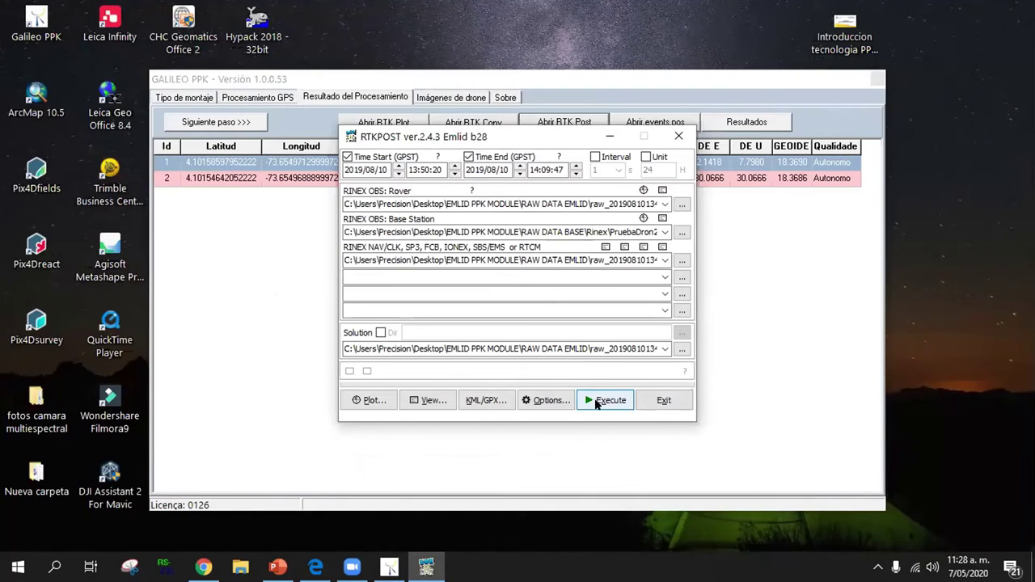
left_click(547, 404)
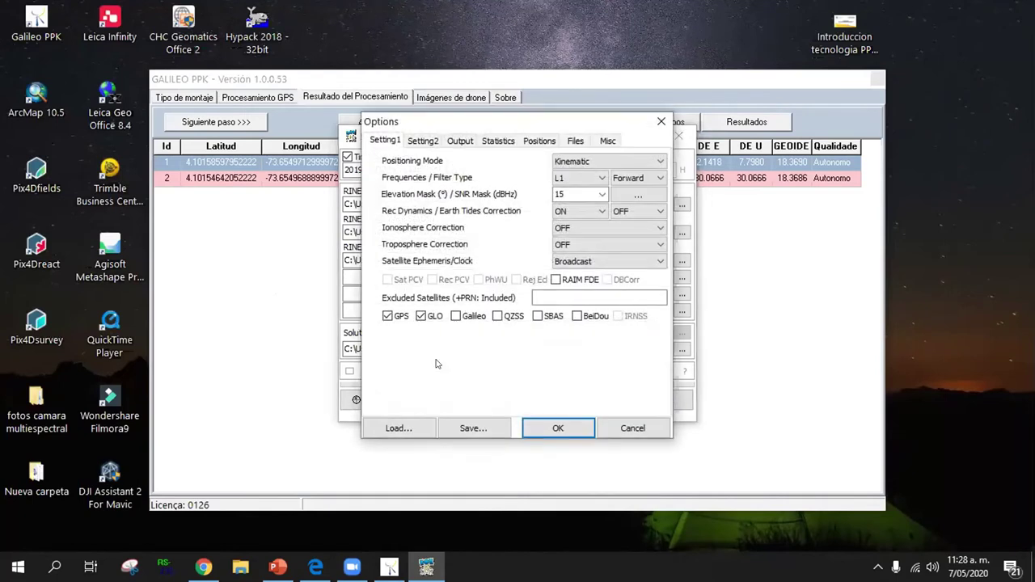
left_click(399, 427)
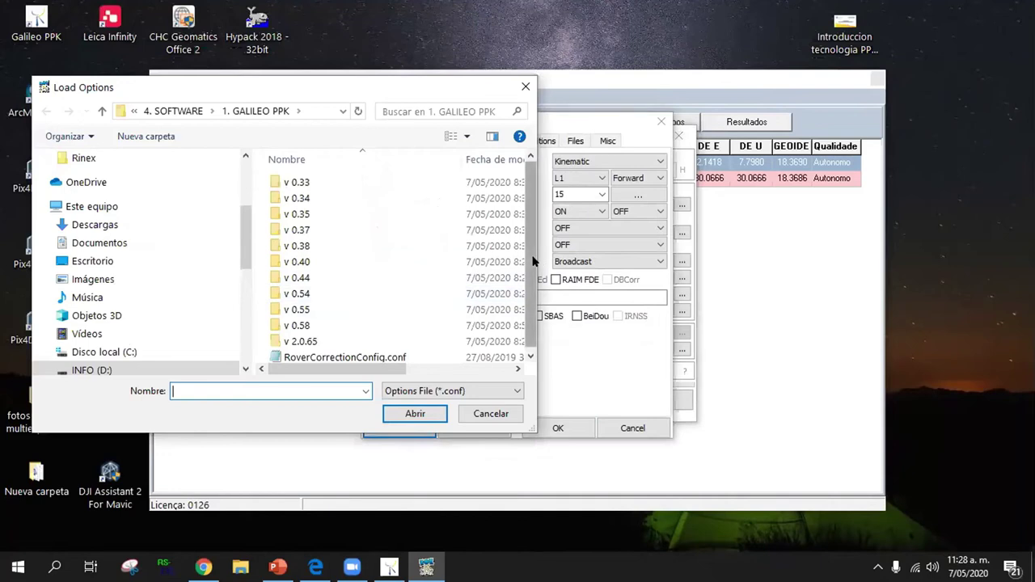
scroll(532, 262, "down", 1)
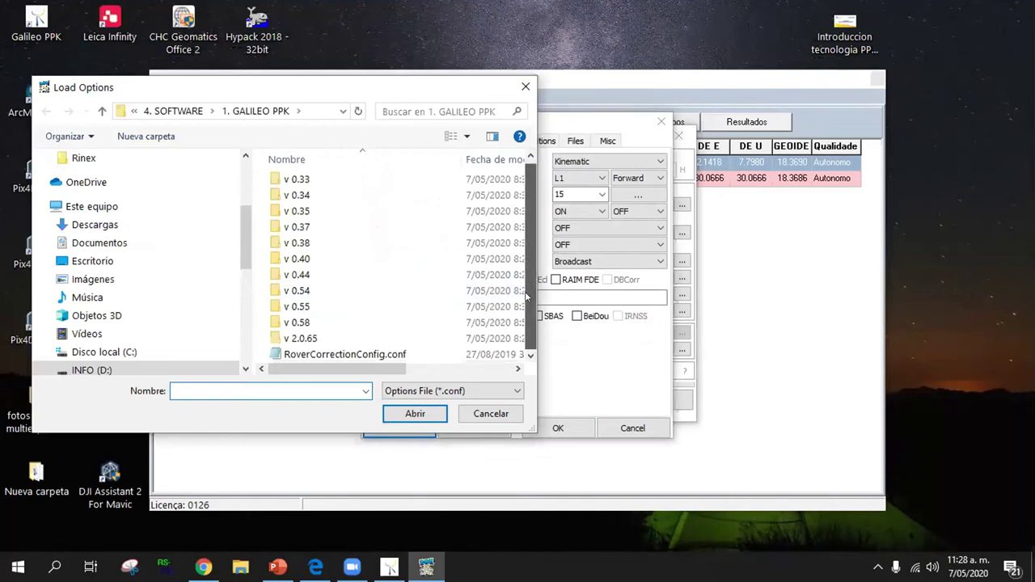
left_click(382, 356)
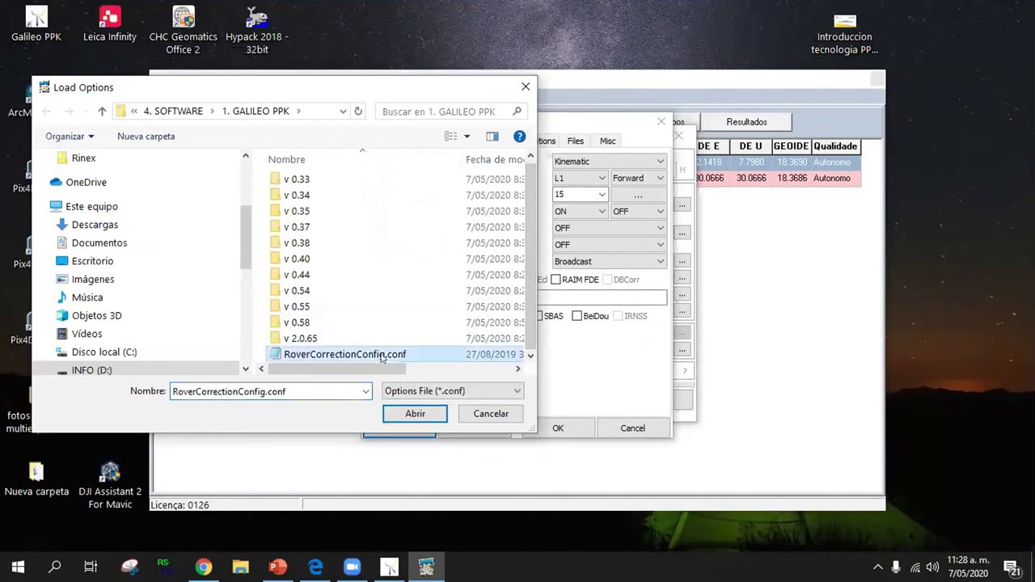
left_click(416, 416)
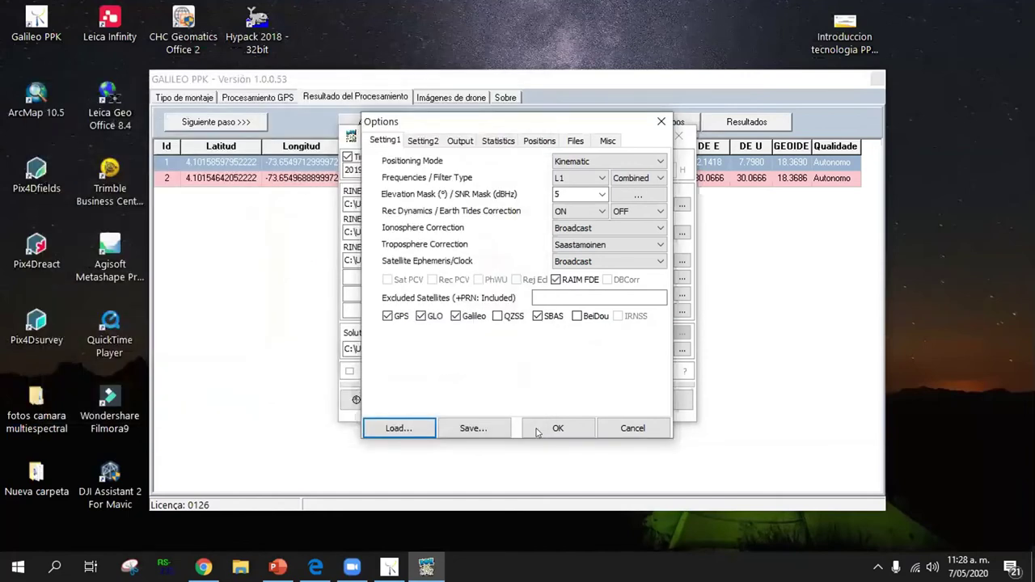
left_click(555, 427)
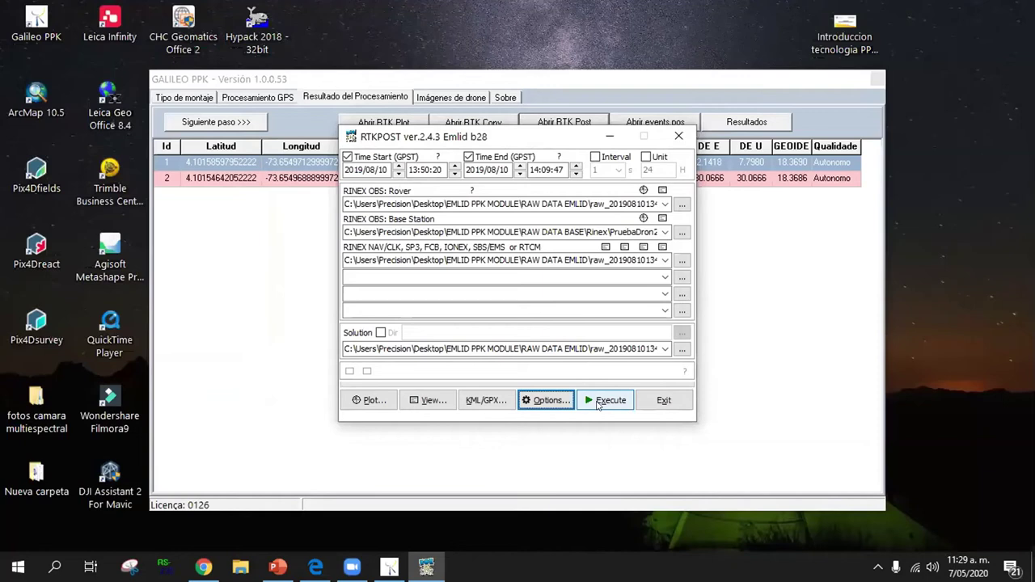
Execute the post-processing with the loaded options, exit RTKPOST and review the updated results in the table.
left_click(598, 402)
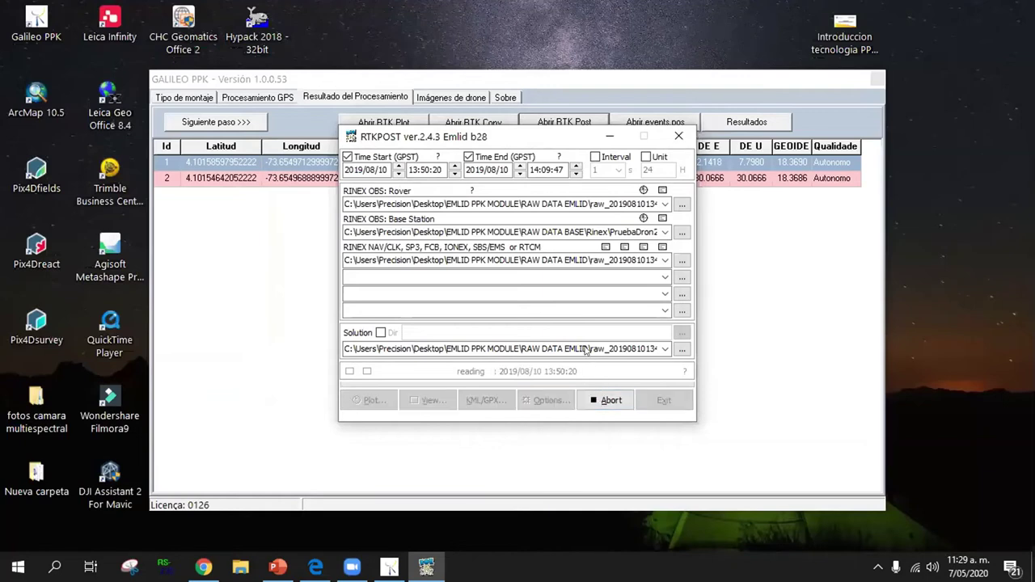
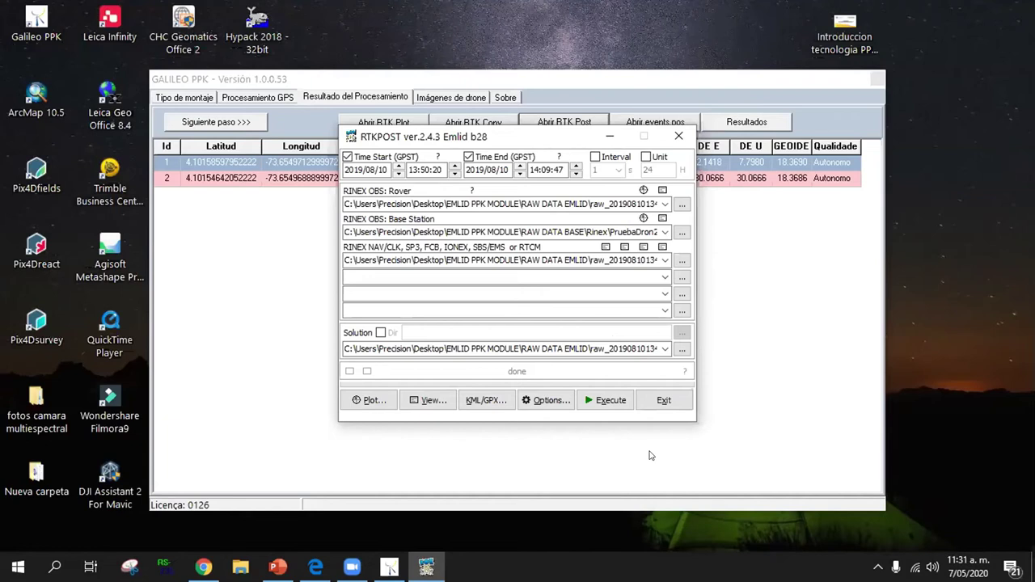
left_click(671, 399)
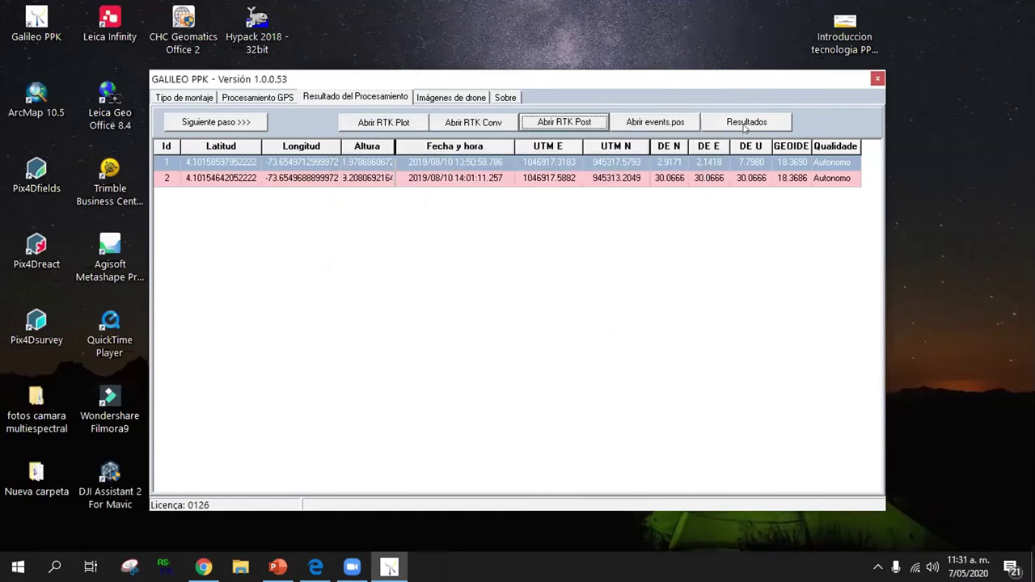
left_click(748, 122)
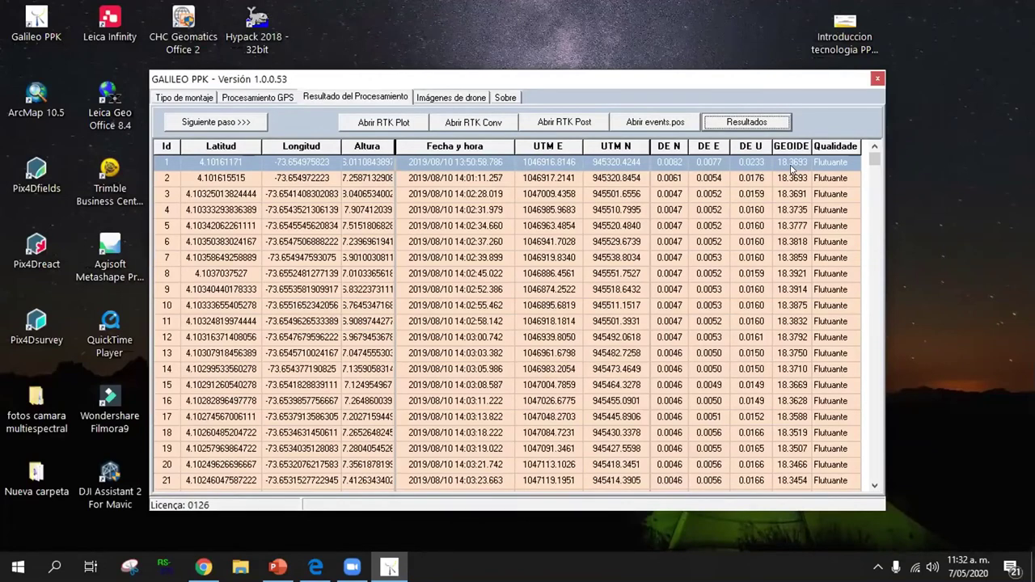
left_click(874, 171)
left_click_drag(875, 171, 875, 229)
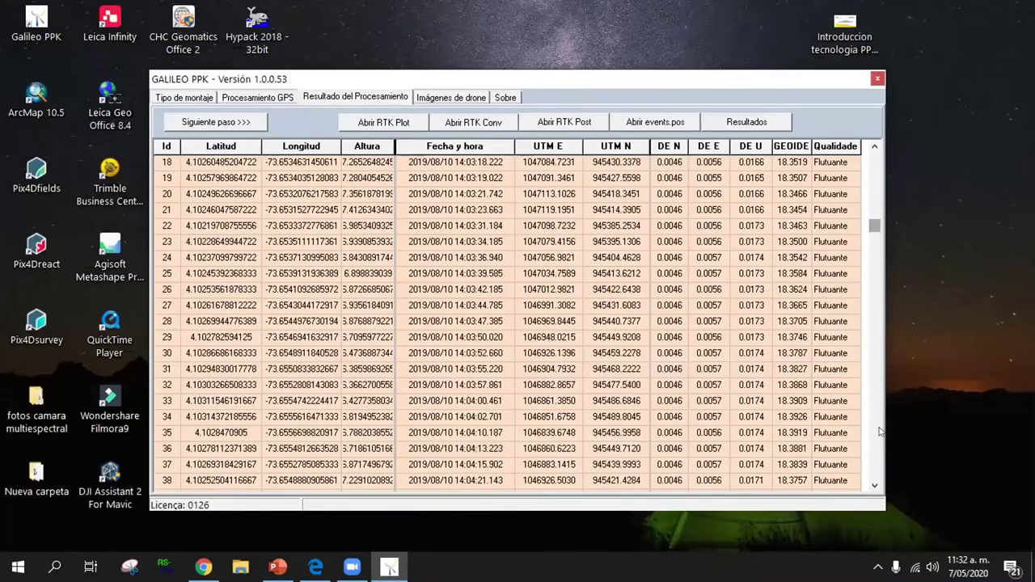
left_click_drag(874, 484, 874, 162)
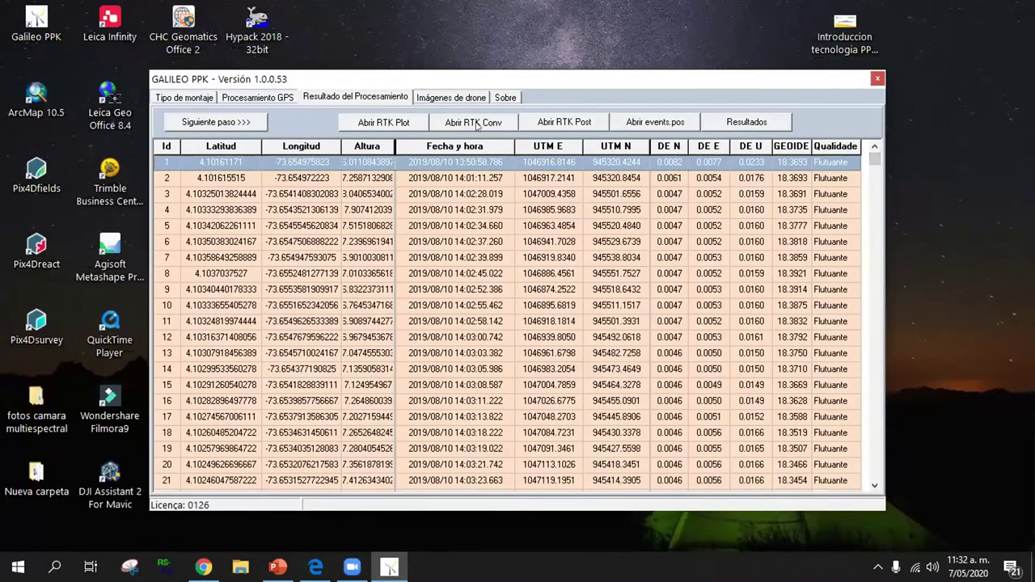
Examine the processed flight trajectory and its solution quality in a maximized RTK Plot, and close the plot.
left_click(393, 124)
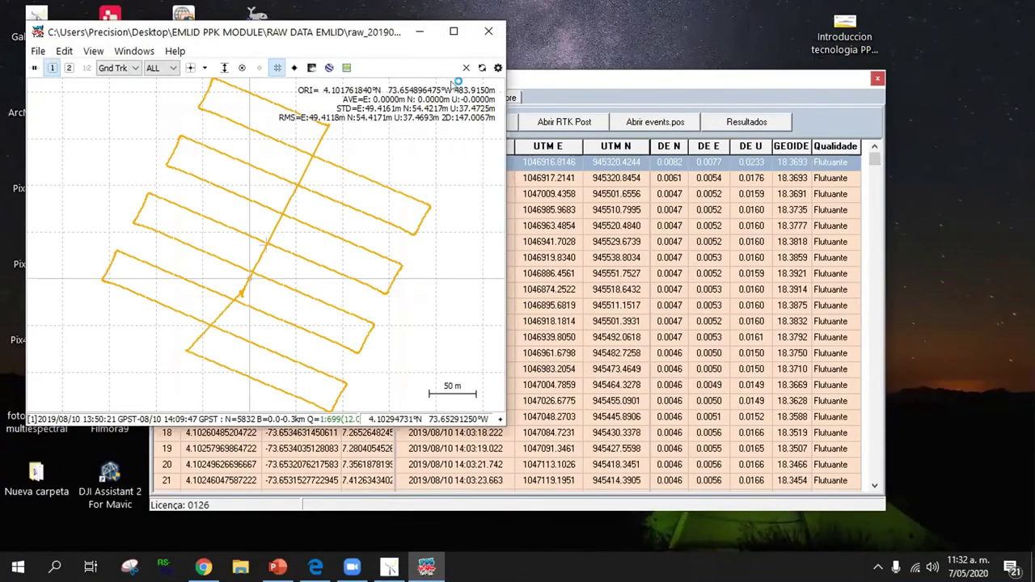
left_click(453, 33)
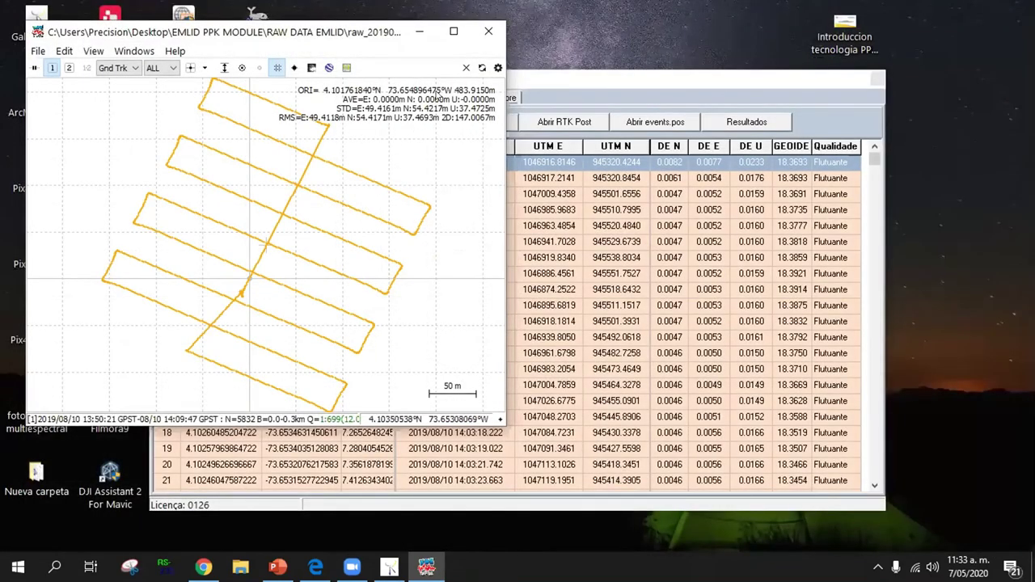
left_click(454, 31)
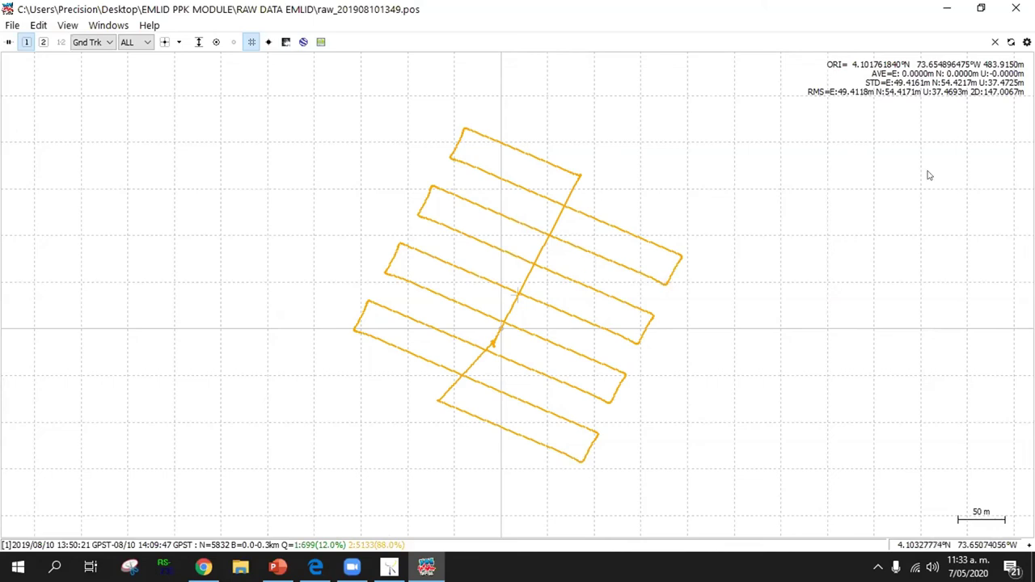
left_click(1015, 9)
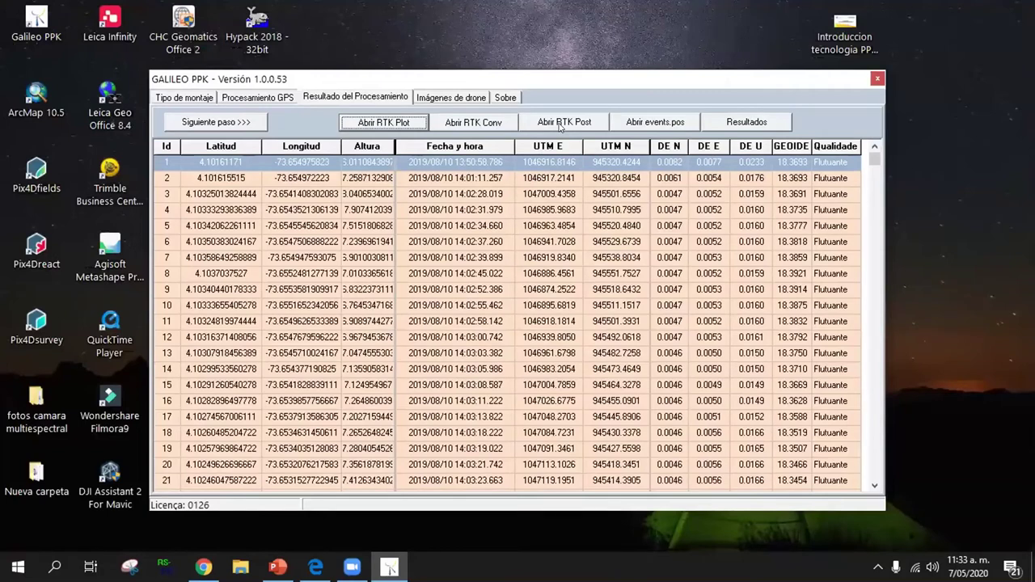
Open the processed events.pos file full screen and examine its header line explaining the Q solution codes.
left_click(660, 125)
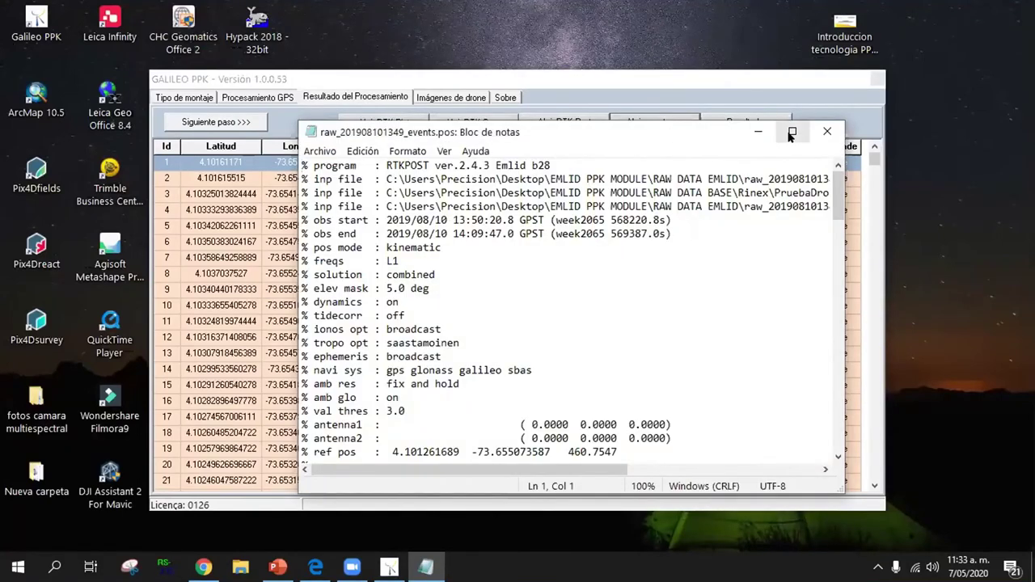
double_click(758, 139)
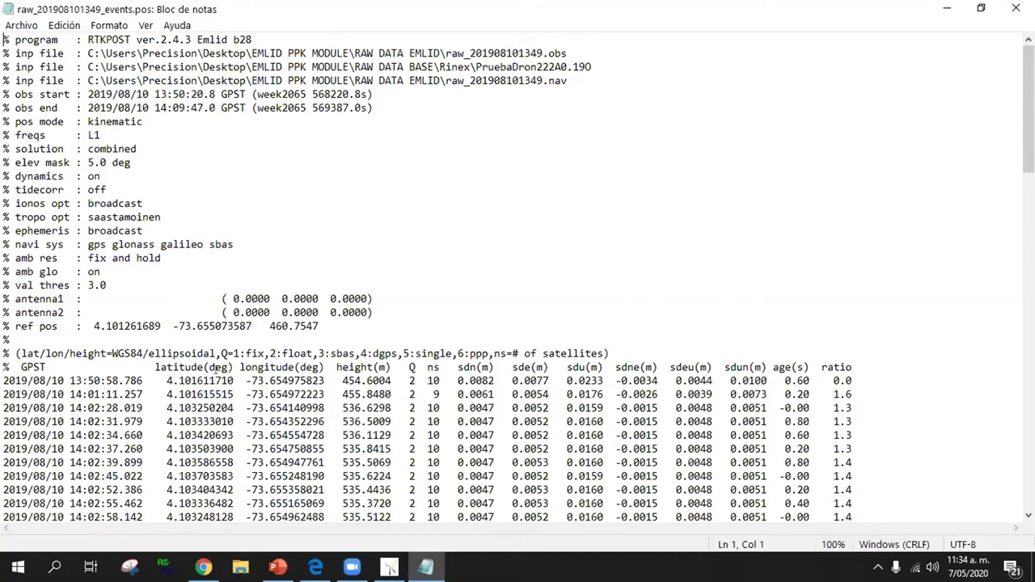
left_click_drag(9, 354, 613, 345)
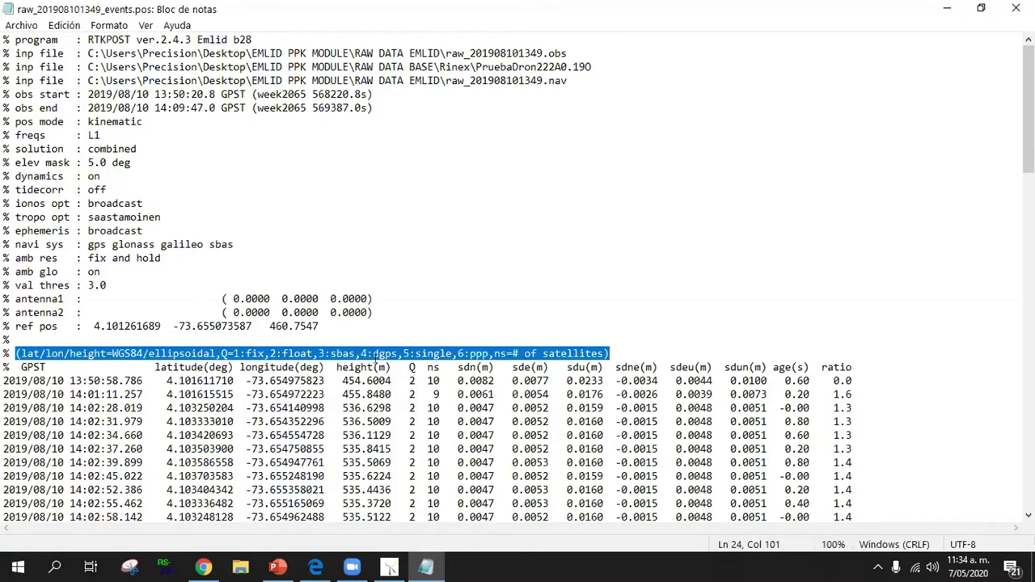
left_click(688, 337)
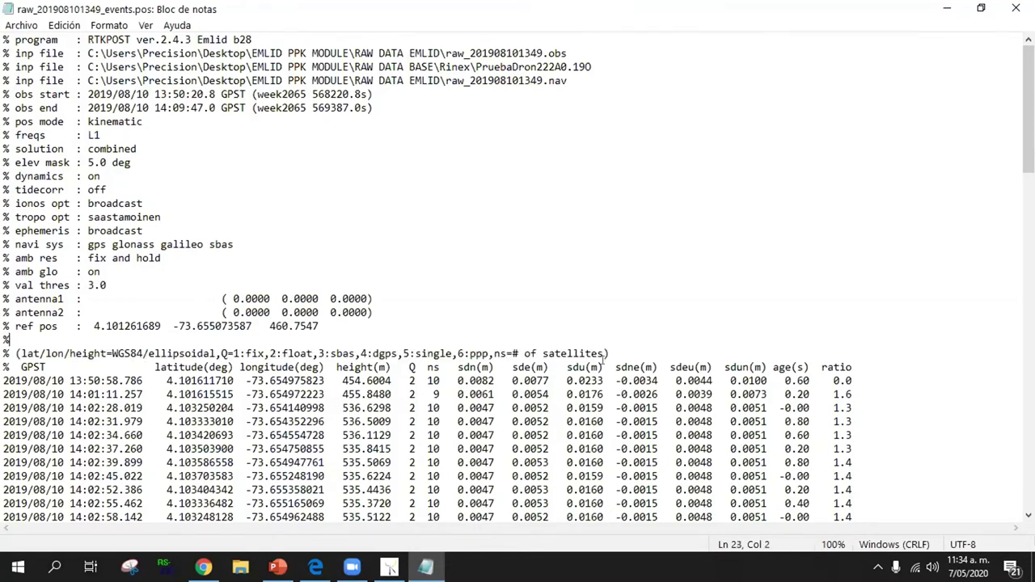
Examine the Q quality column and the first event record in the events.pos file, and close the file.
mouse_move(409, 368)
left_mouse_down()
mouse_move(414, 395)
mouse_move(414, 381)
left_mouse_up()
left_click(410, 367)
left_click_drag(4, 380, 767, 381)
left_click_drag(847, 380, 850, 381)
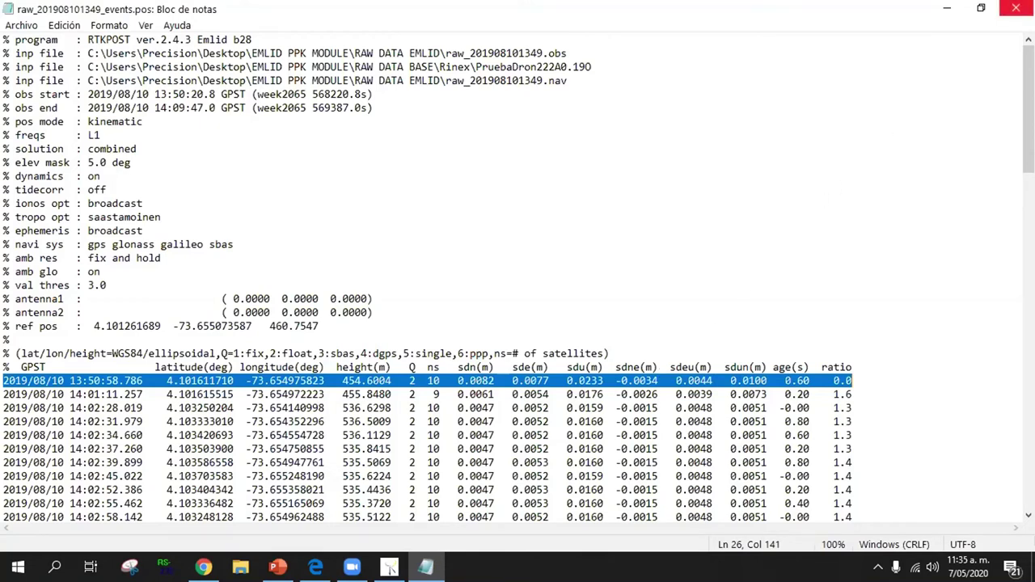
left_click(1014, 9)
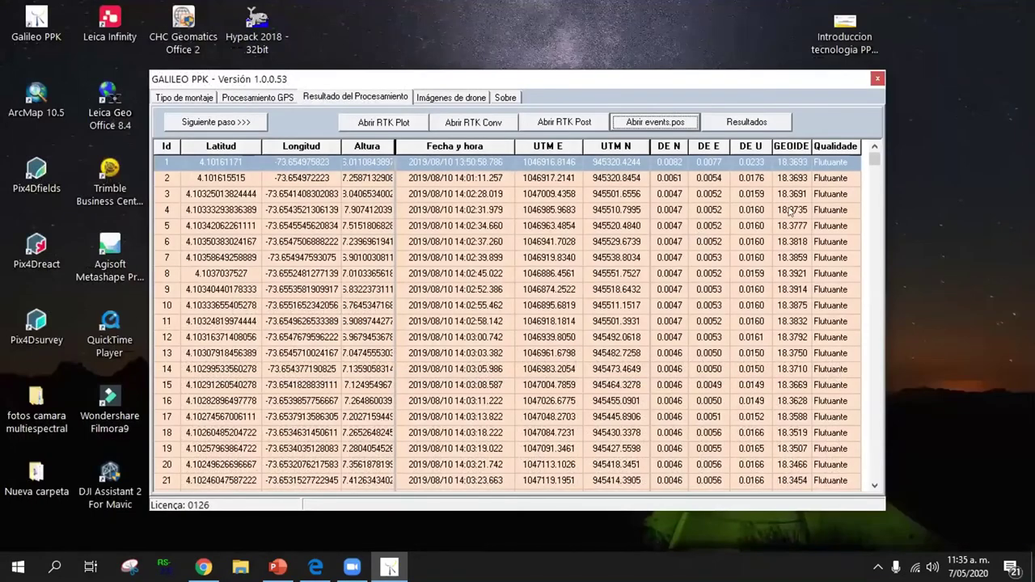
Review the processed results table through its last records and open the drone image settings.
left_click_drag(874, 160, 875, 395)
left_click_drag(878, 449, 875, 154)
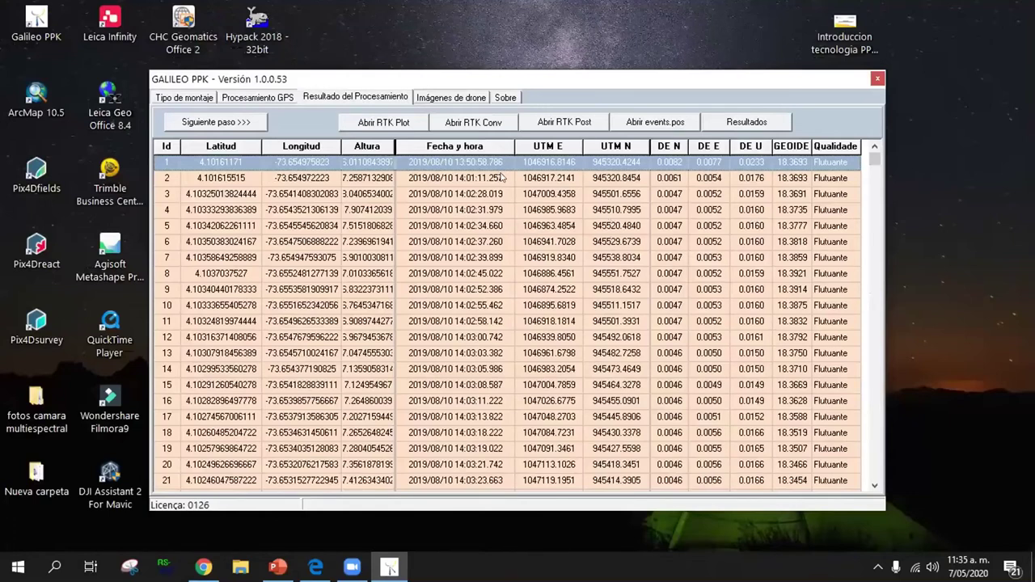
left_click(439, 99)
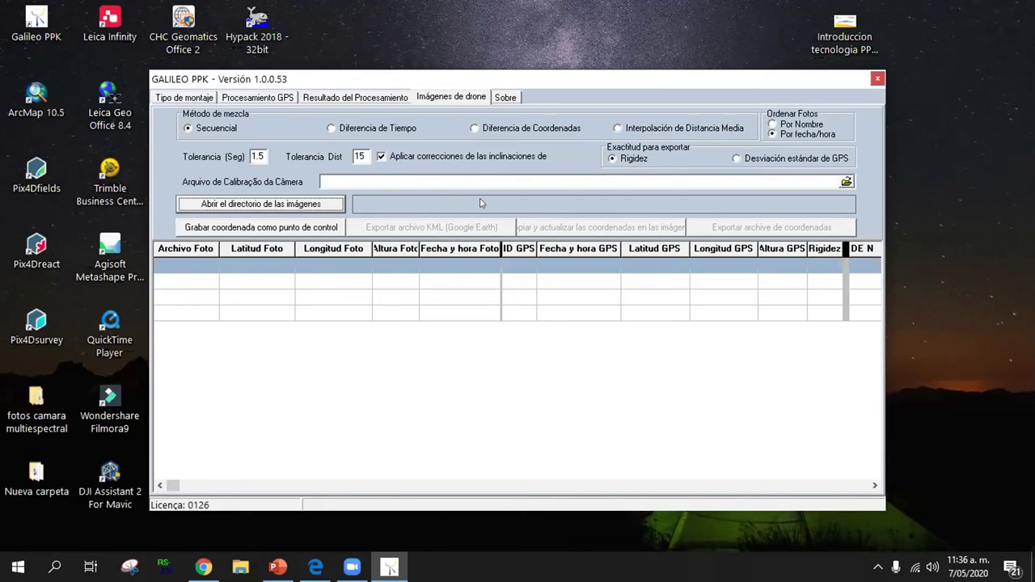
left_click(357, 98)
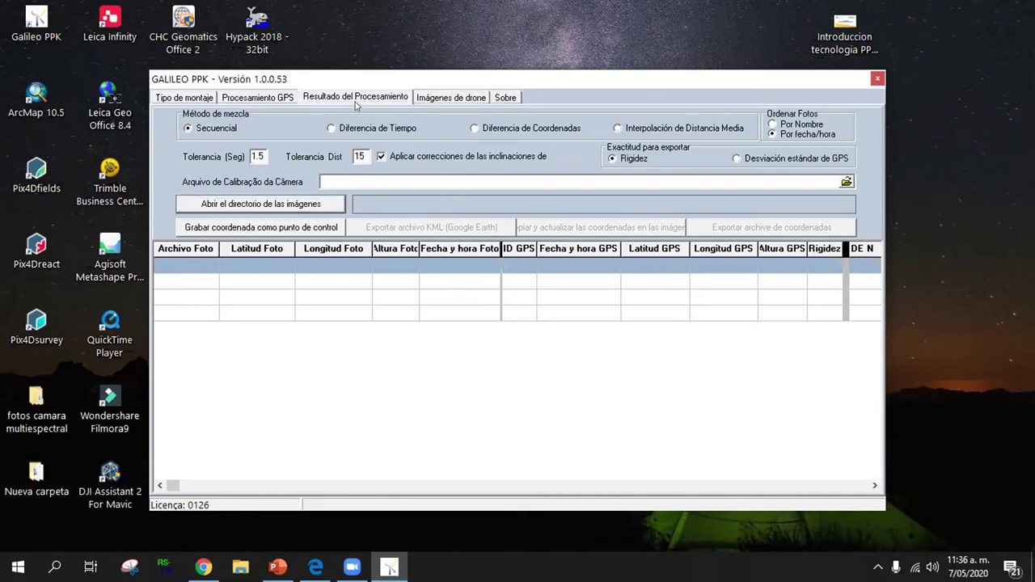
left_click(441, 98)
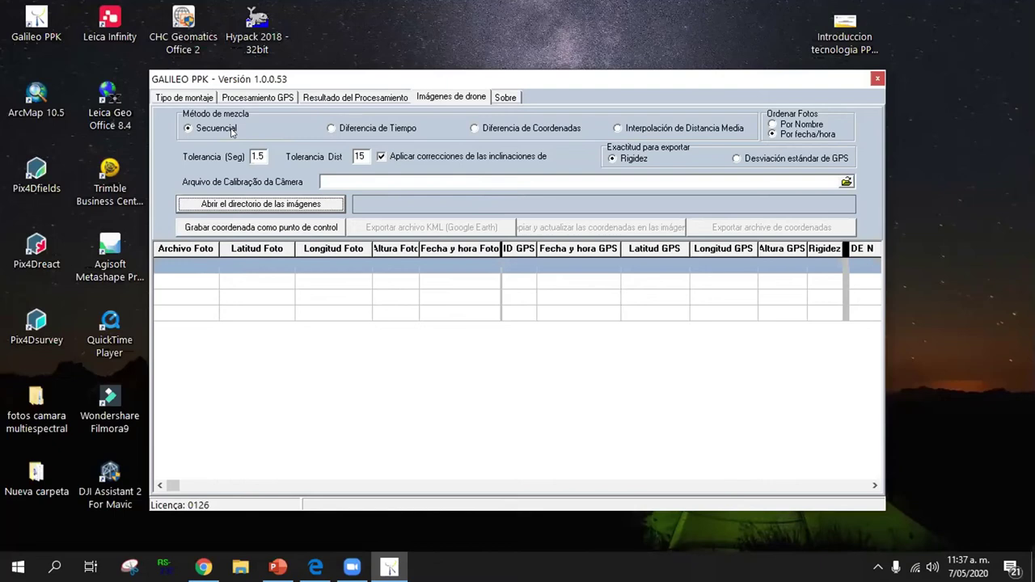
Set the merge method to Diferencia de Coordenadas and order the photos by name.
left_click(332, 129)
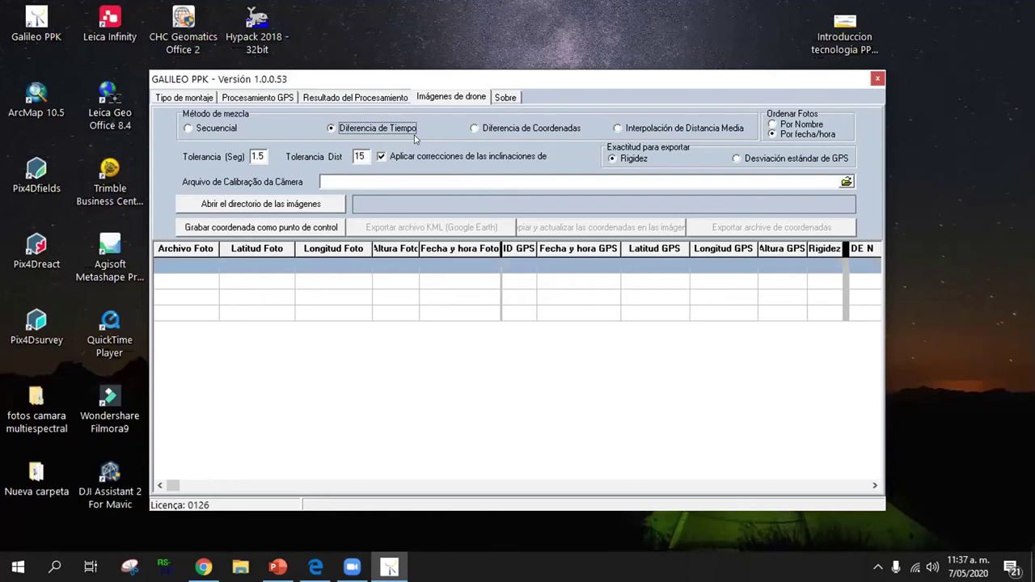
left_click(477, 133)
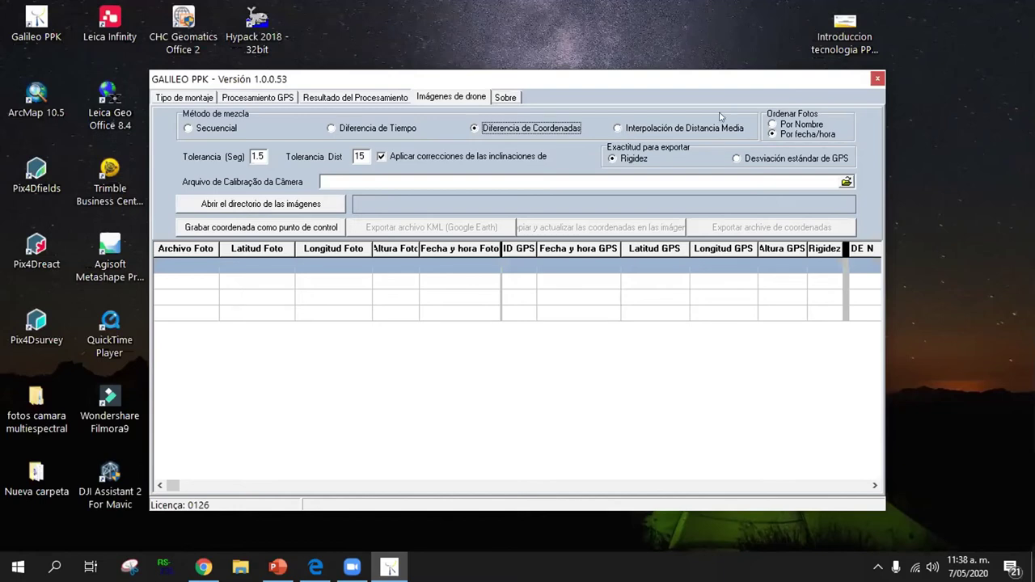
left_click(773, 125)
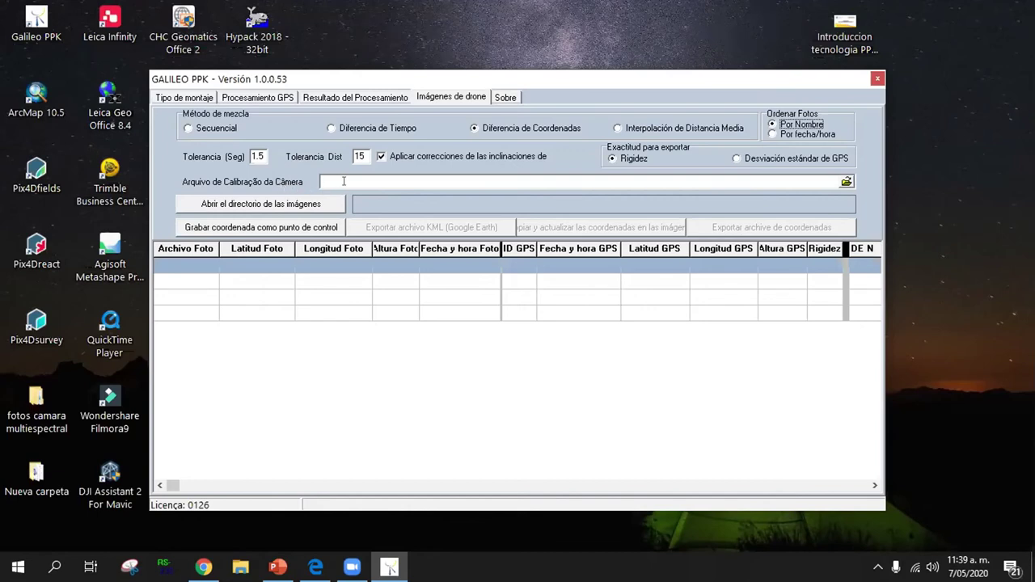
left_click(847, 181)
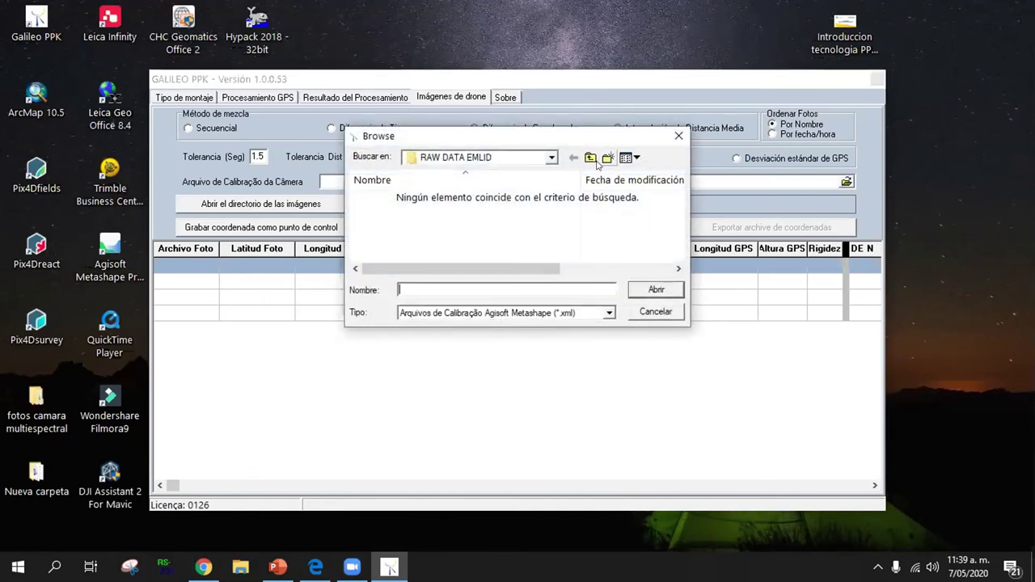
left_click(589, 157)
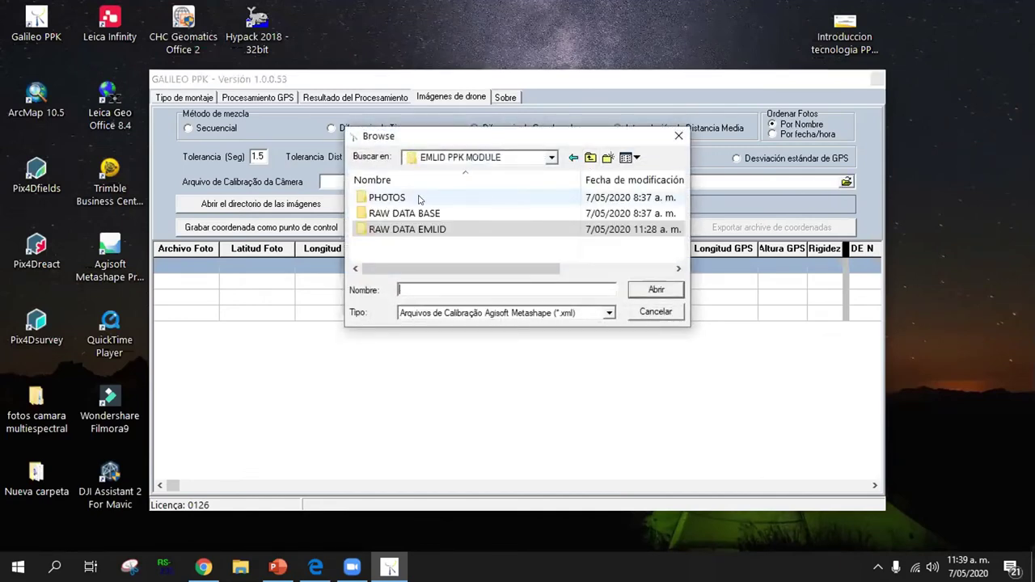
left_click(419, 199)
left_click(419, 199)
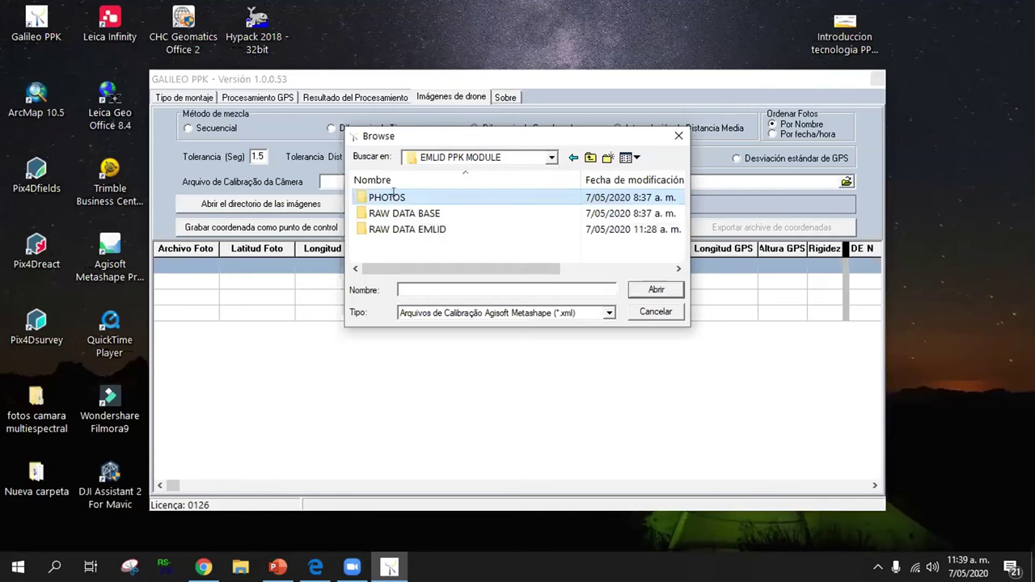
key("Escape")
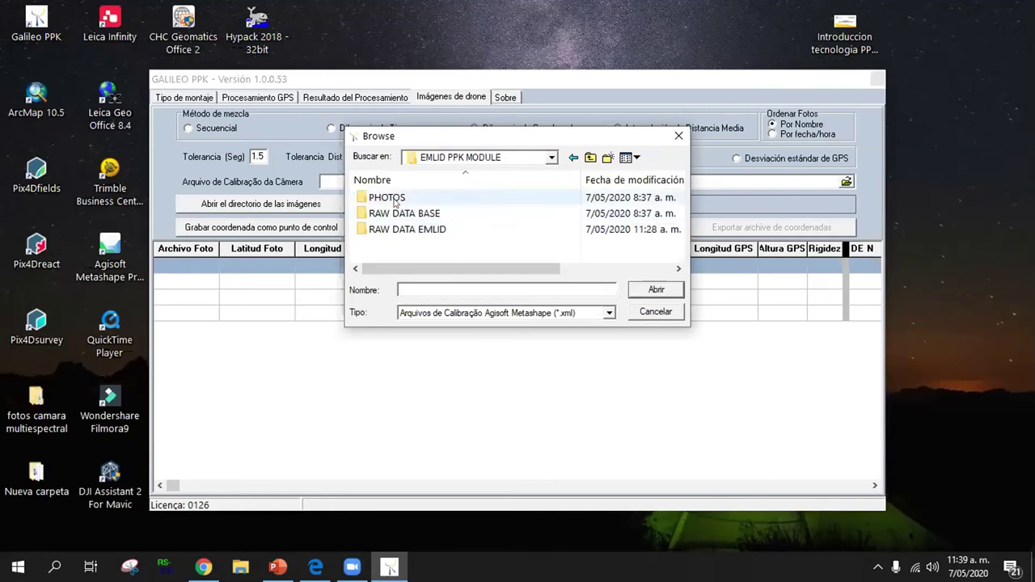
left_click(650, 296)
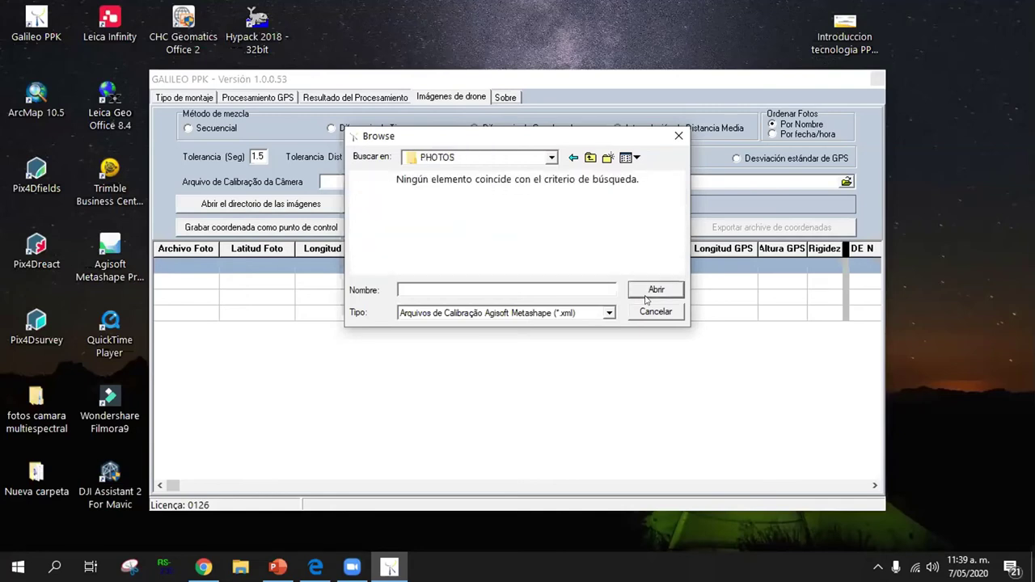
left_click(655, 311)
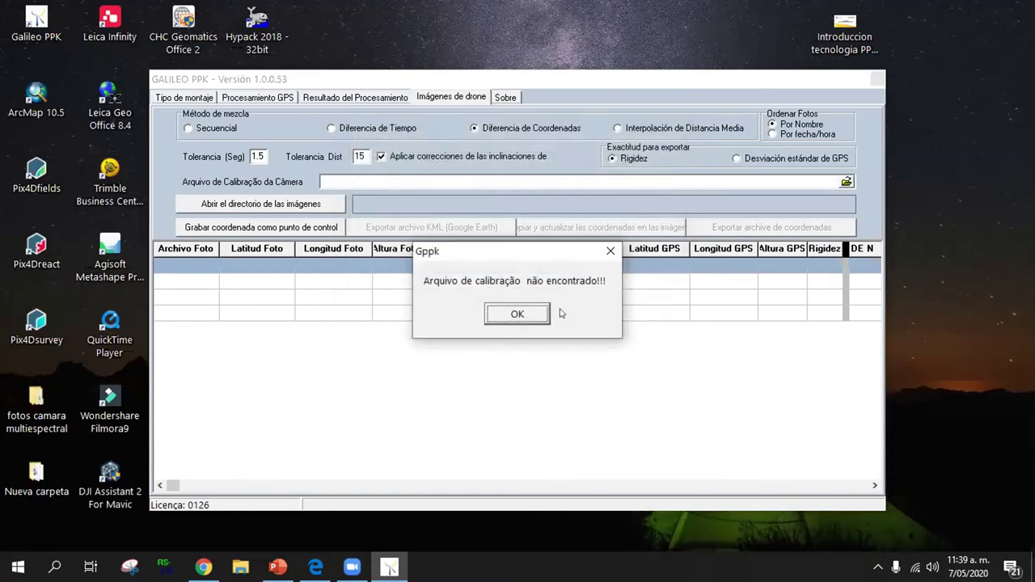
left_click(518, 315)
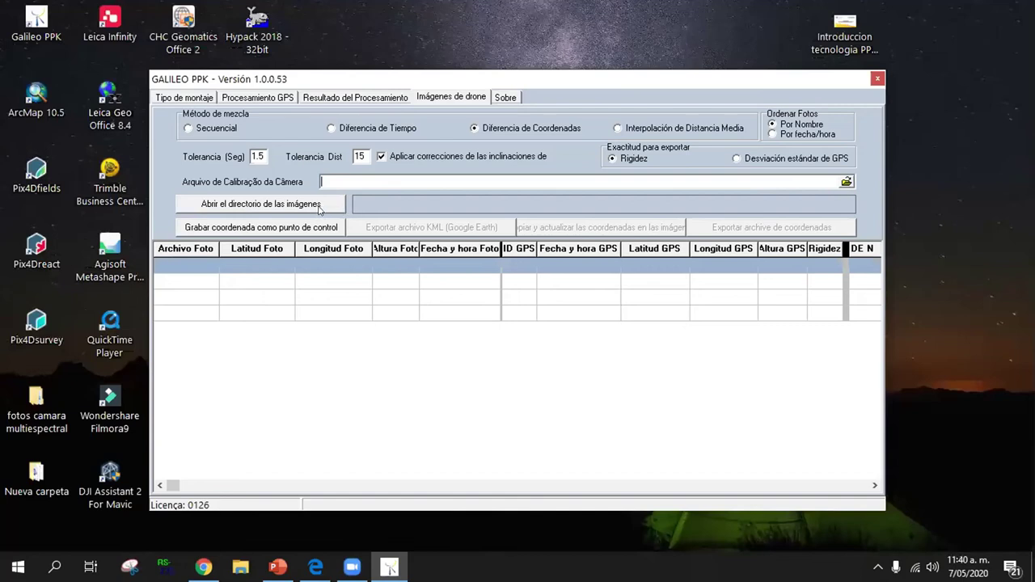
Load the drone images from the EMLID PPK MODULE PHOTOS folder and match them by coordinate difference.
left_click(318, 207)
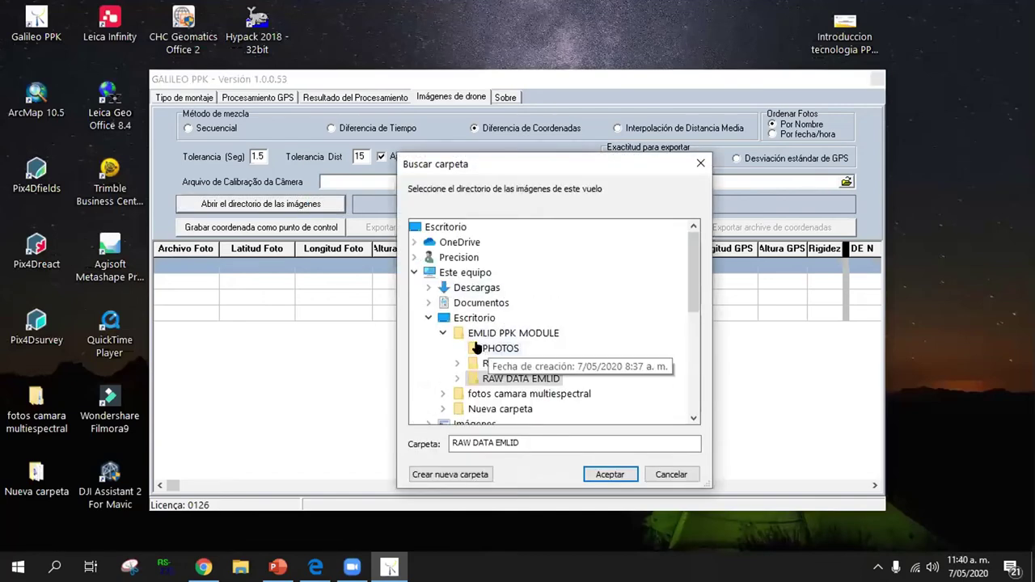
left_click(489, 349)
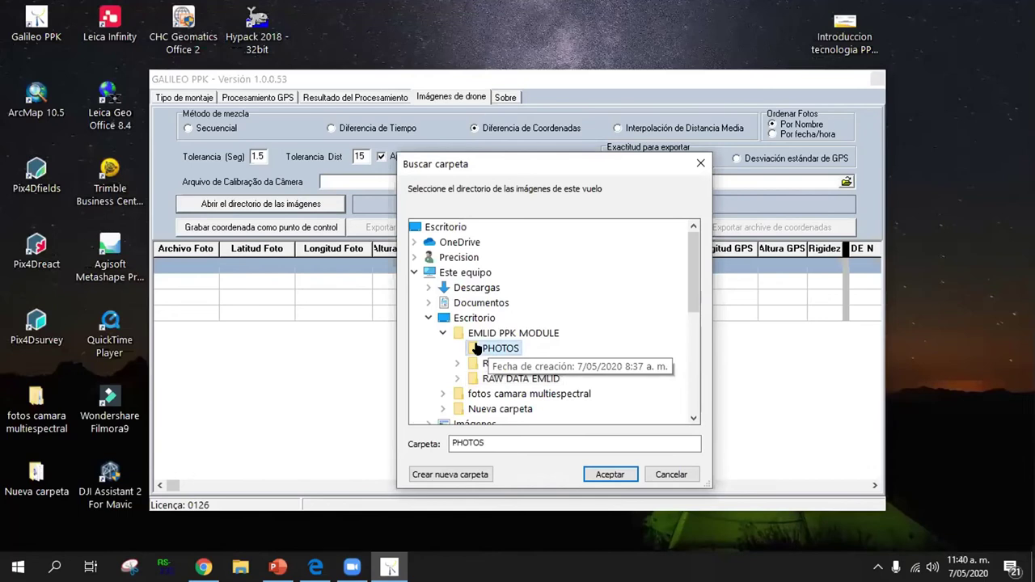
left_click(610, 473)
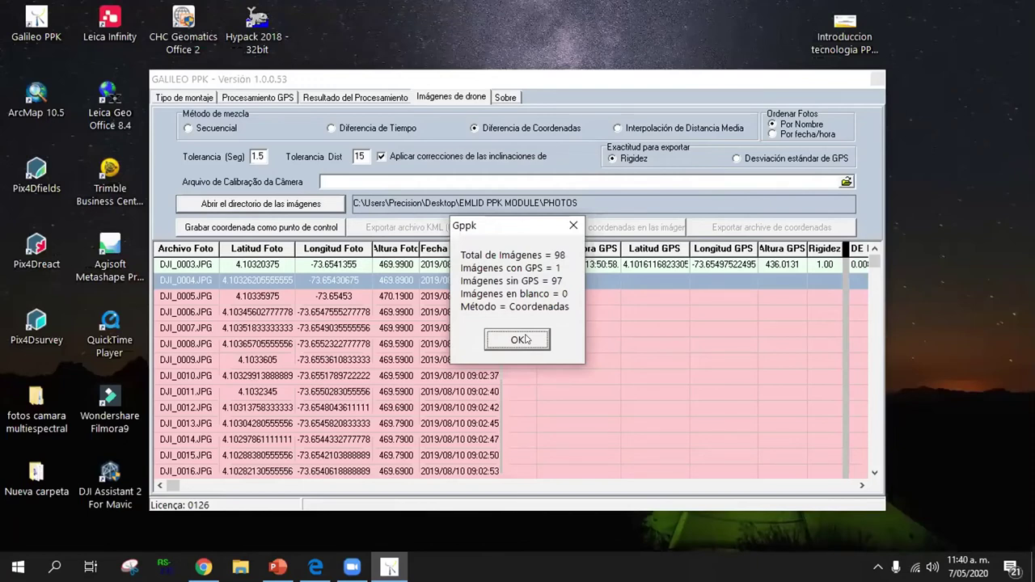
left_click(519, 340)
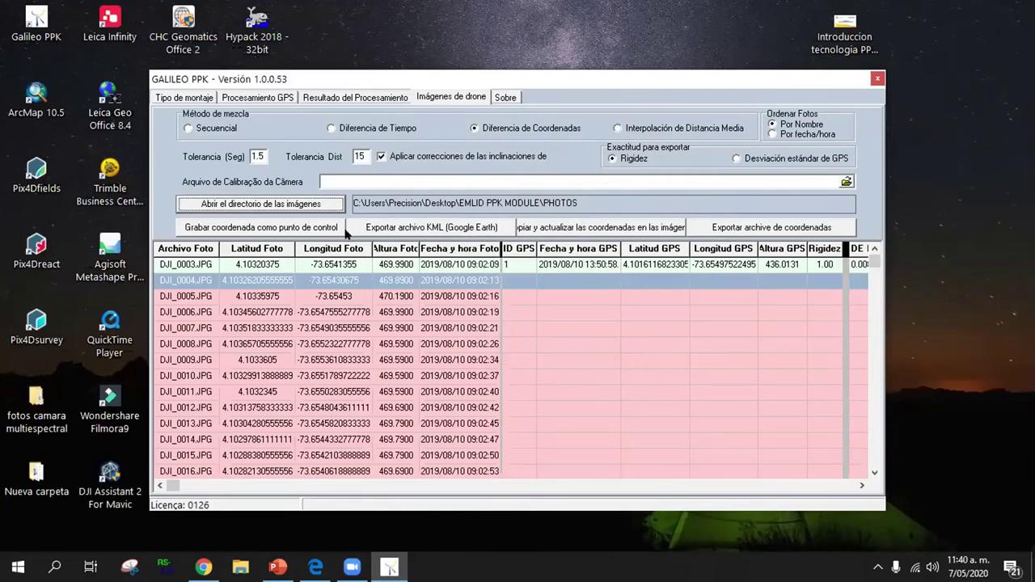
Switch the merge method to Diferencia de Tiempo and reload the PHOTOS folder to match the images by time.
left_click(332, 130)
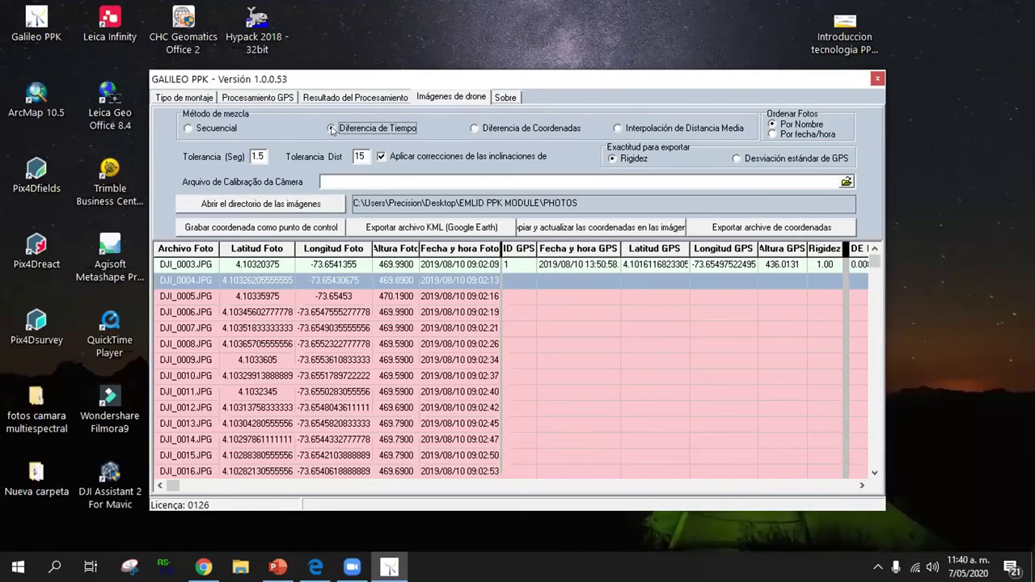
left_click(297, 203)
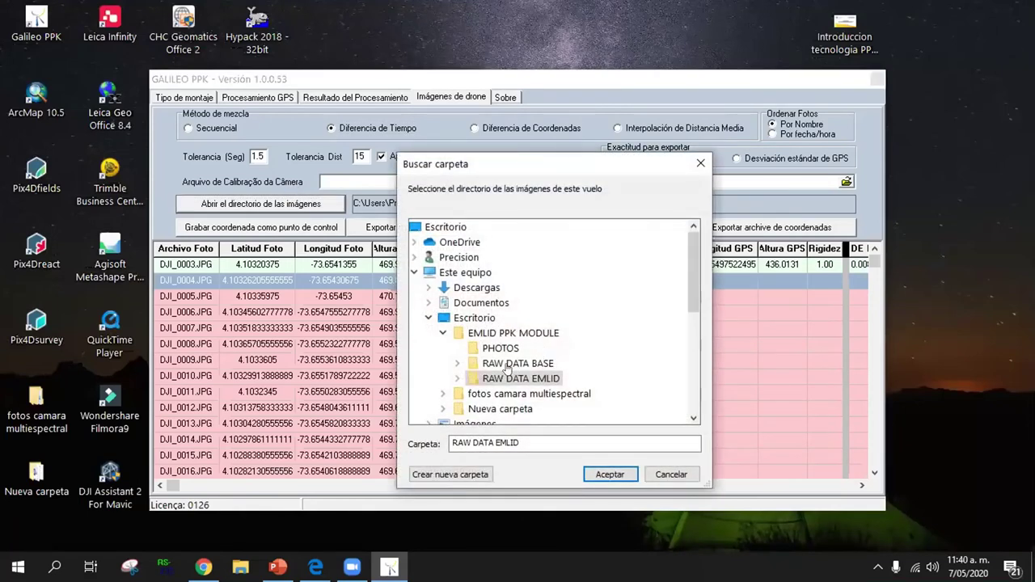
left_click(495, 348)
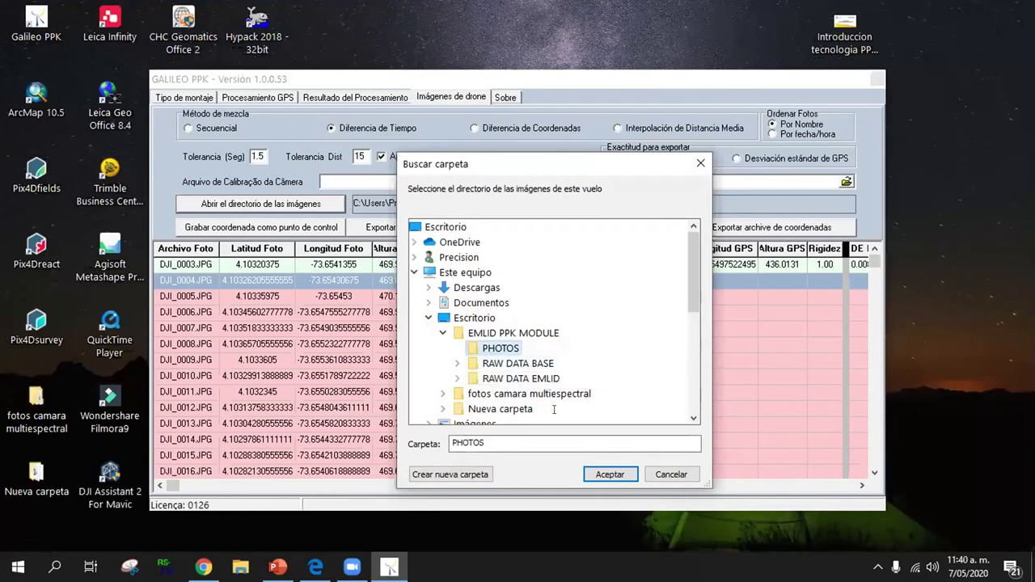
left_click(608, 475)
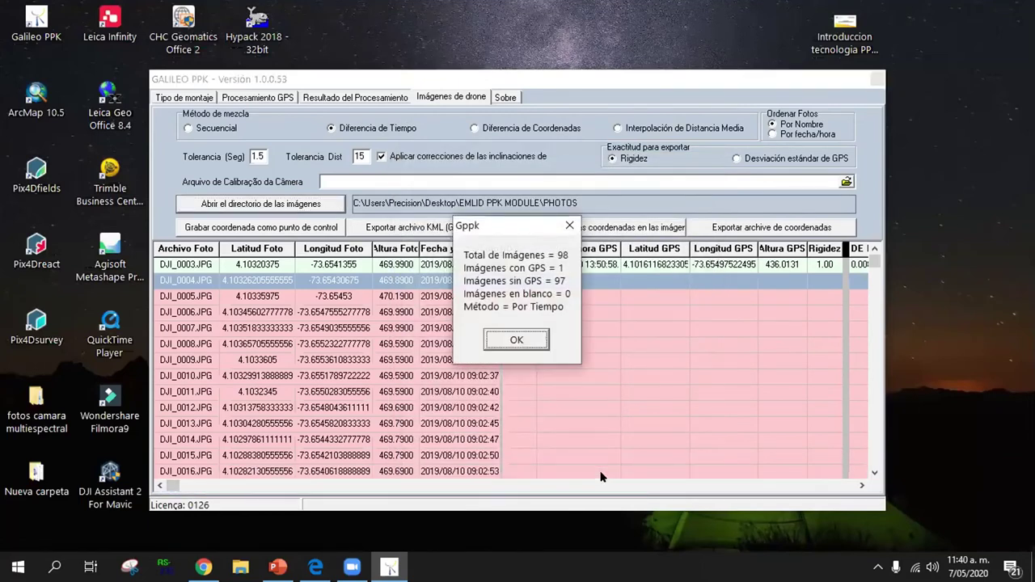
left_click(522, 346)
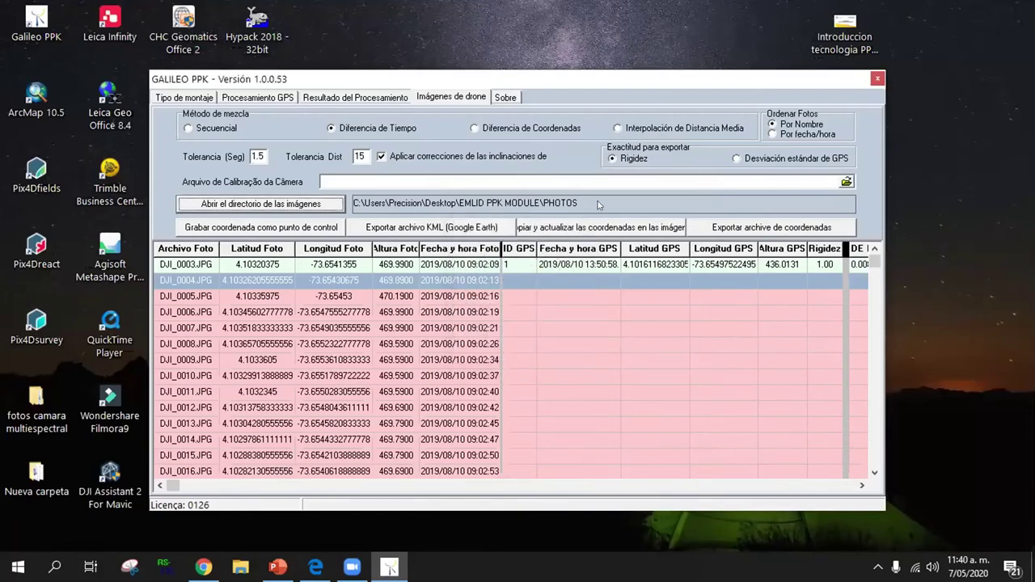
Set the merge method to Interpolación de Distancia Media and match the images in the PHOTOS folder with it.
left_click(616, 129)
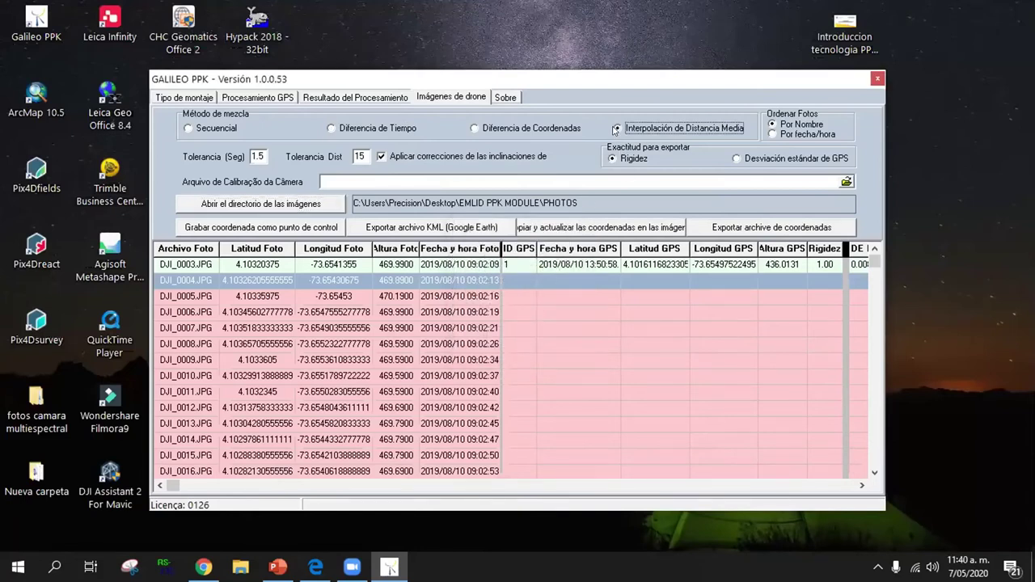
left_click(296, 203)
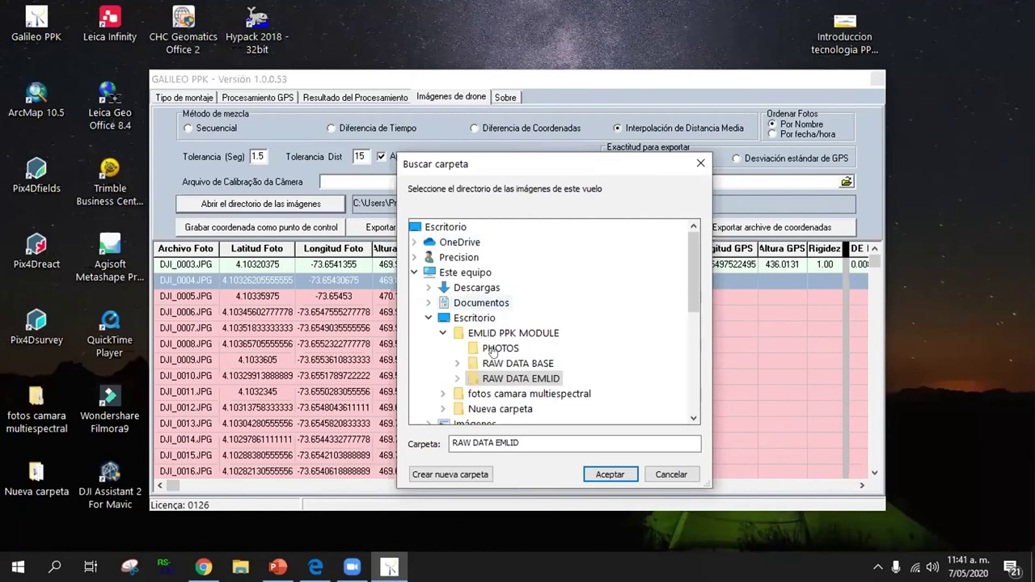
left_click(500, 348)
left_click(610, 475)
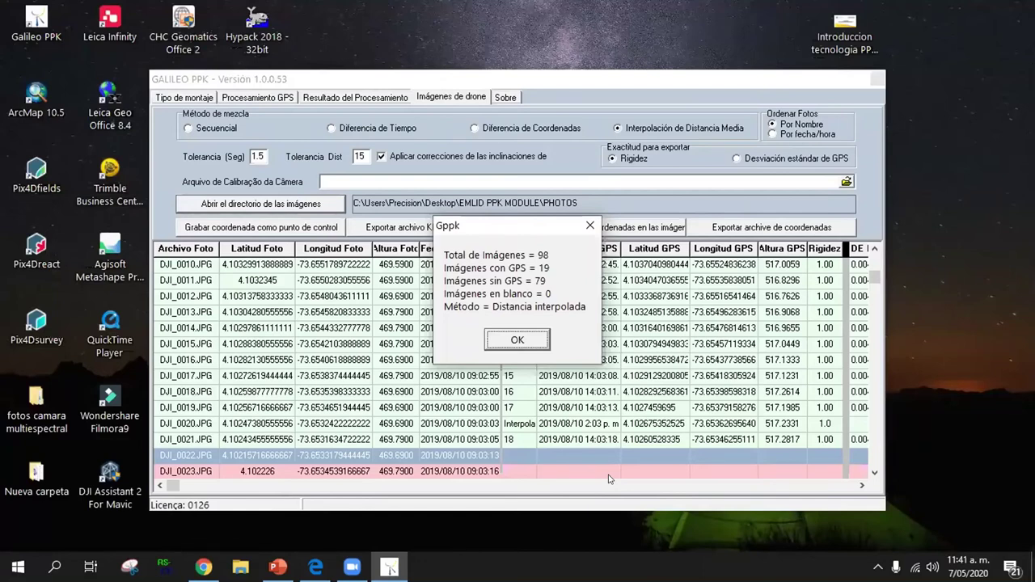
left_click(528, 341)
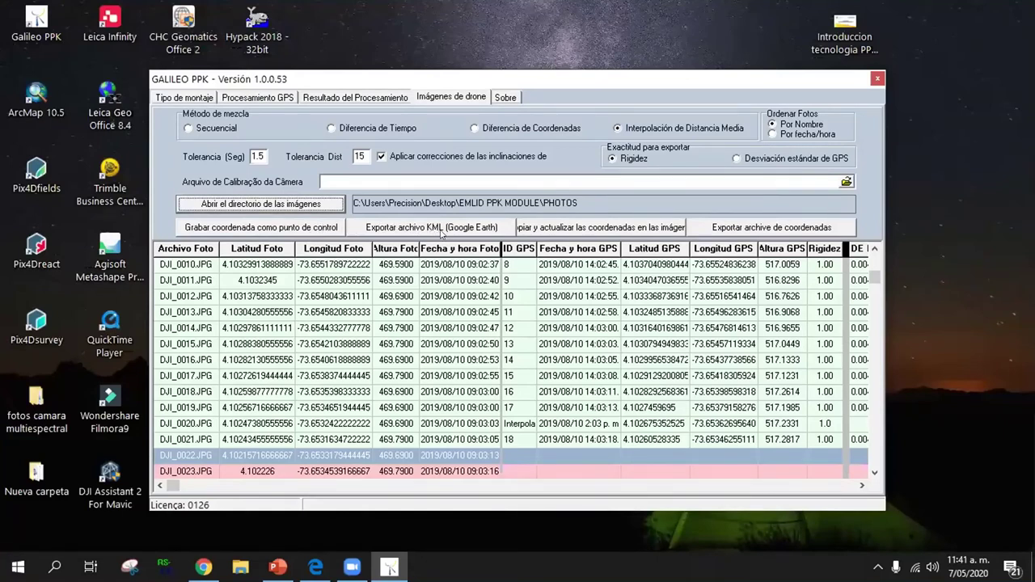
Export the matched photo positions to a KML file named vuelo 1, view it in Google Earth Pro and return to GALILEO PPK.
left_click(440, 229)
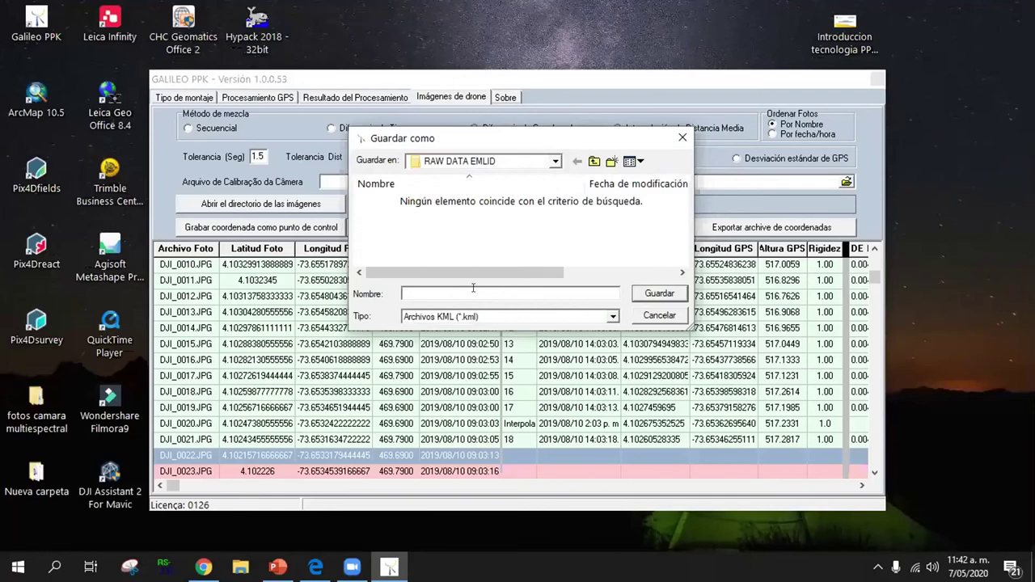
type("vuelo 1")
left_click(659, 293)
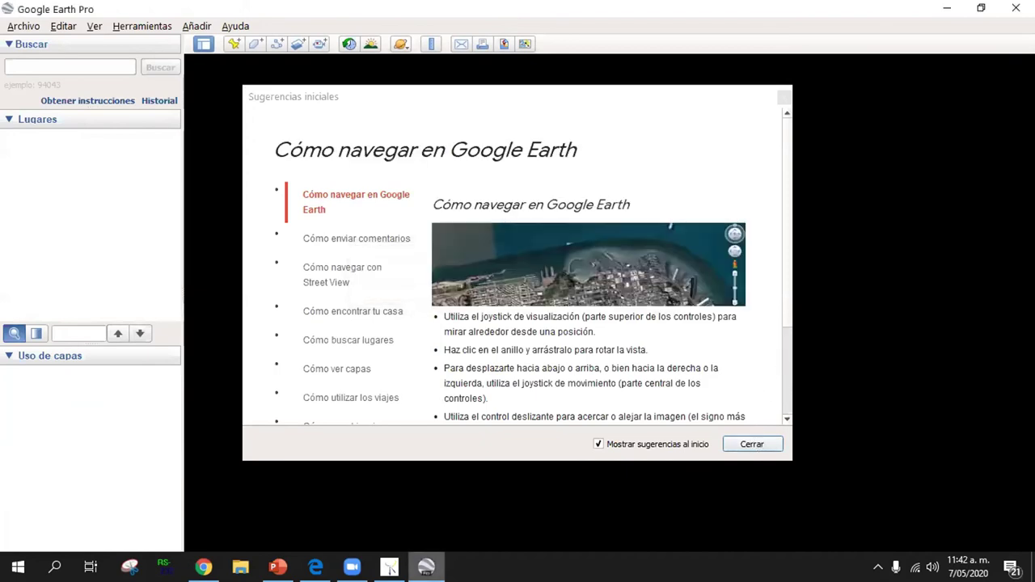
left_click(778, 443)
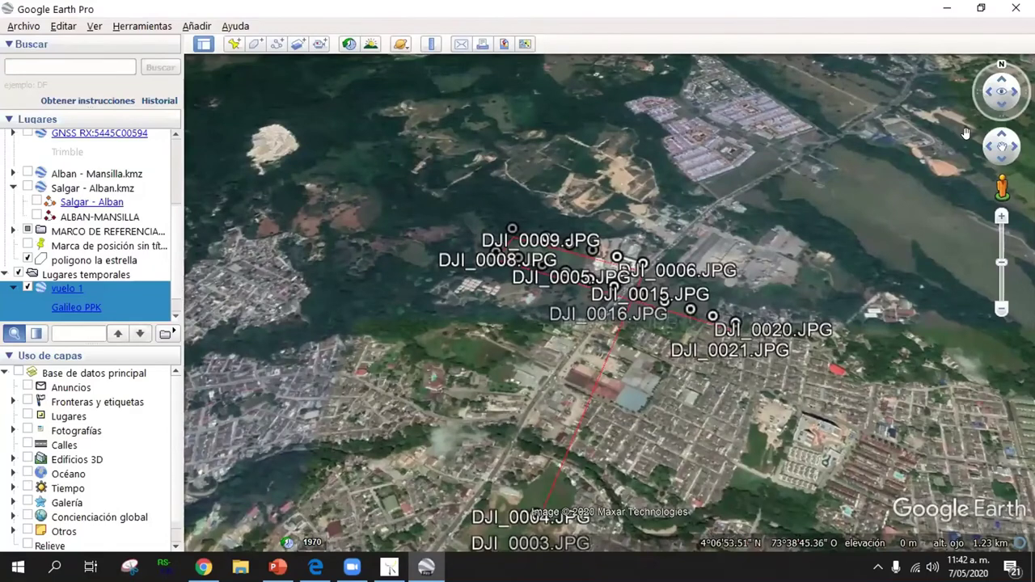
left_click(949, 11)
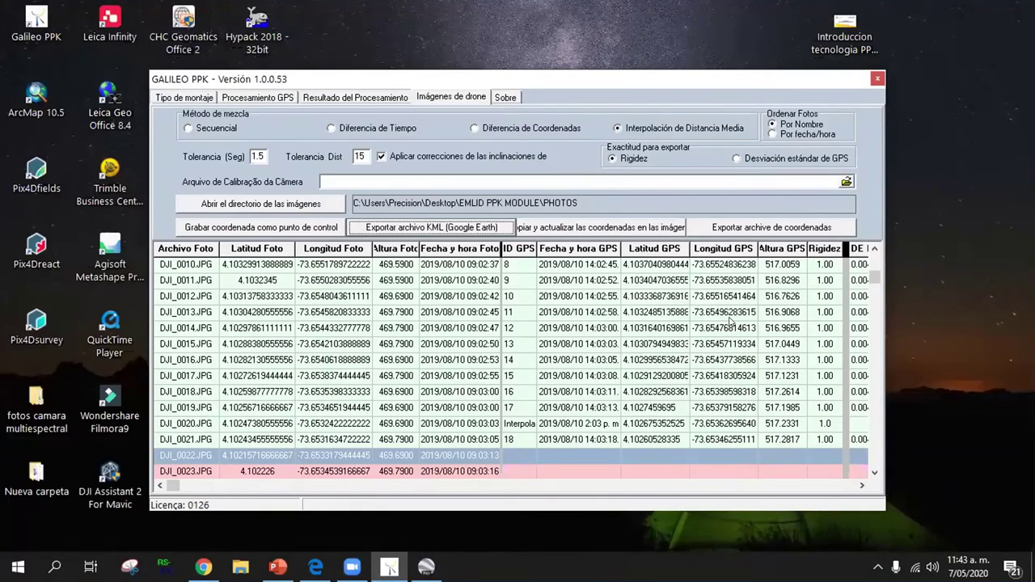
Copy the drone images and update their coordinates with the processed GPS positions.
left_click(588, 229)
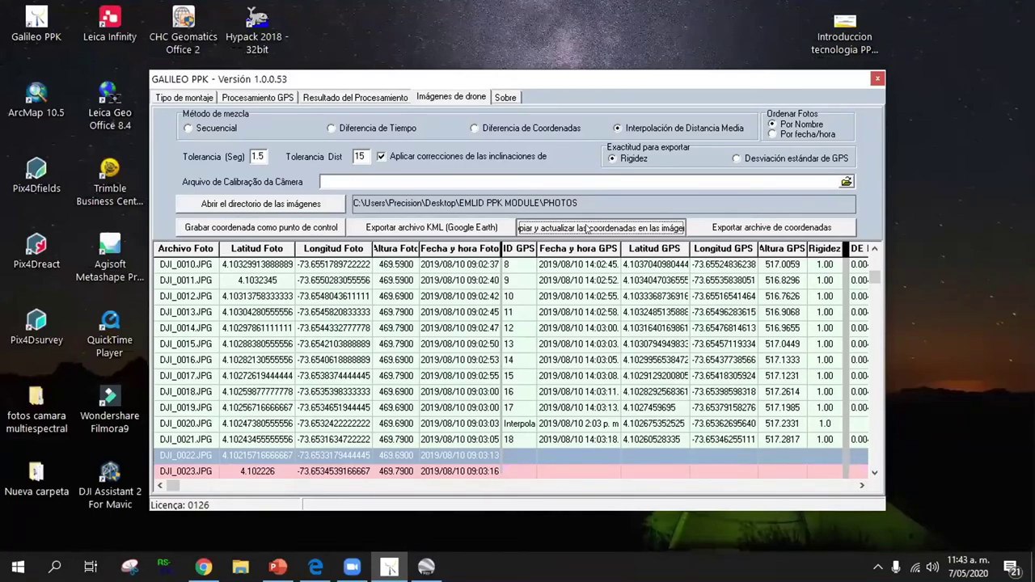
left_click(587, 229)
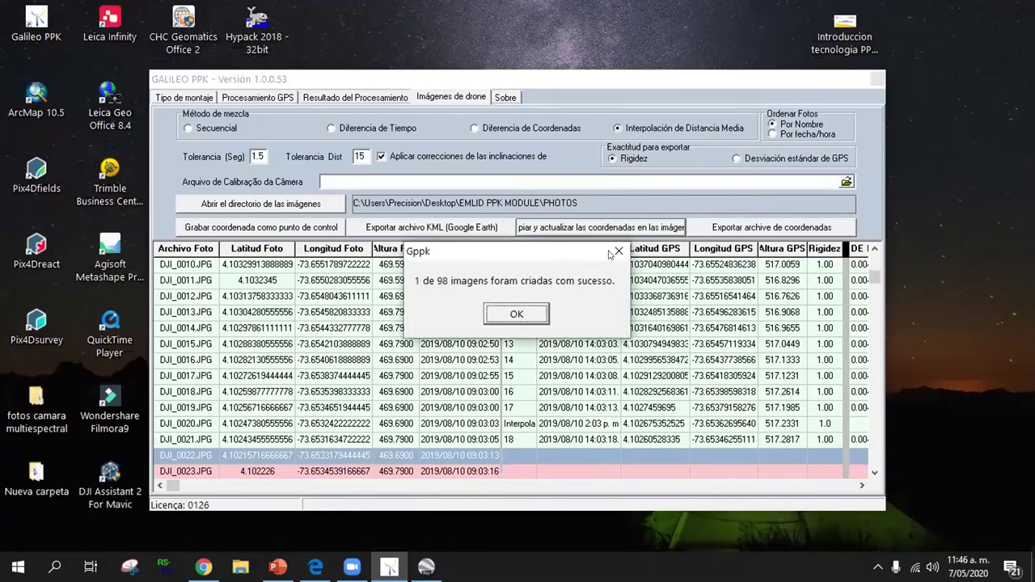
Dismiss the image creation message and view the PHOTOS folder inside the EMLID PPK MODULE folder on the desktop.
left_click(619, 253)
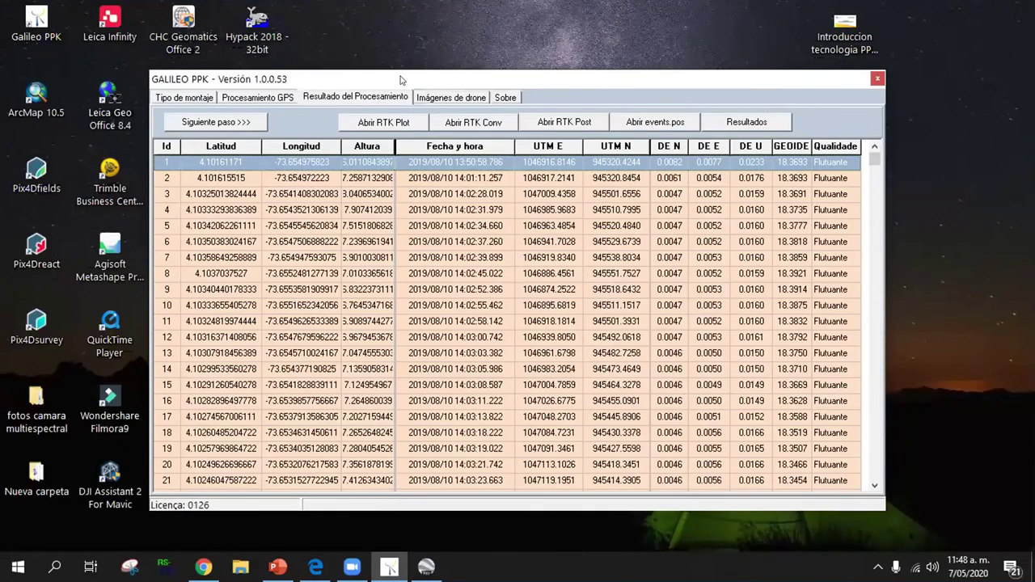
left_click_drag(400, 79, 590, 96)
left_click(279, 190)
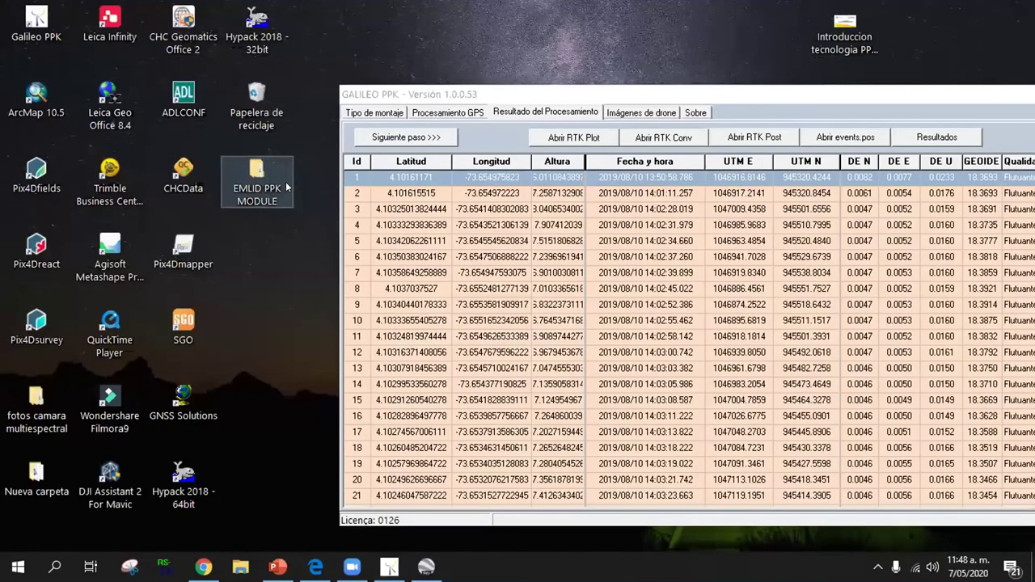
double_click(285, 188)
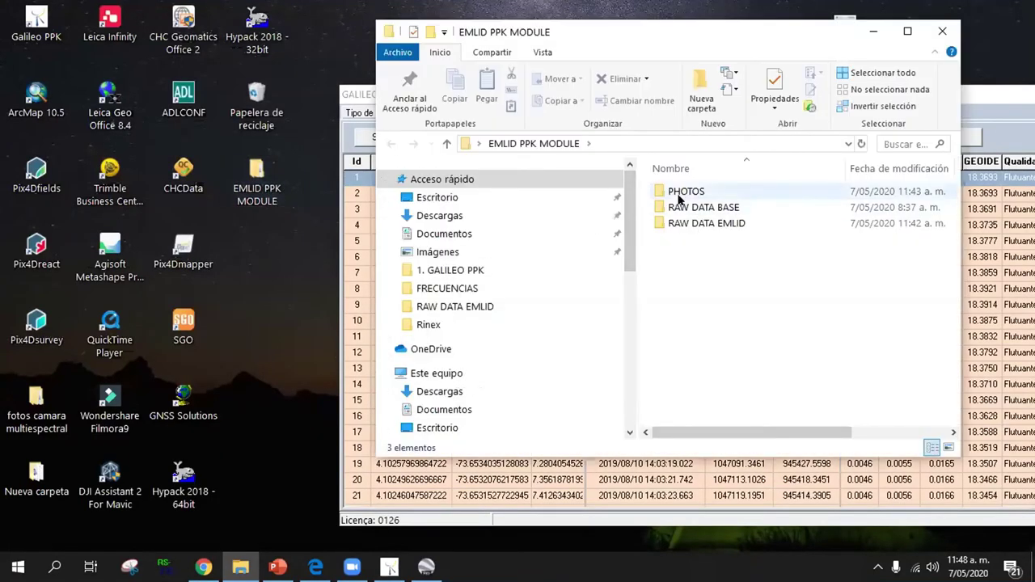
double_click(679, 194)
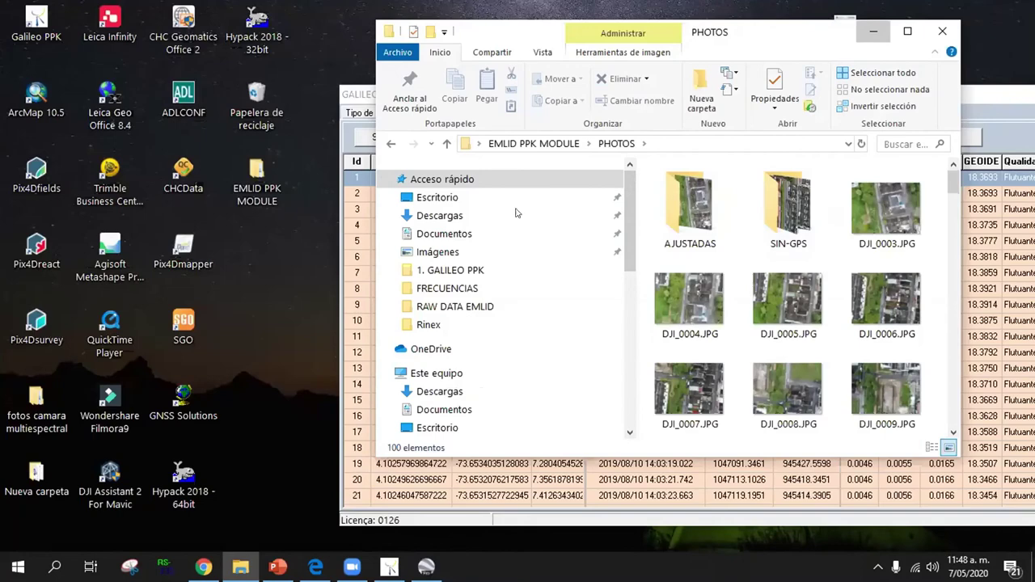
left_click(873, 31)
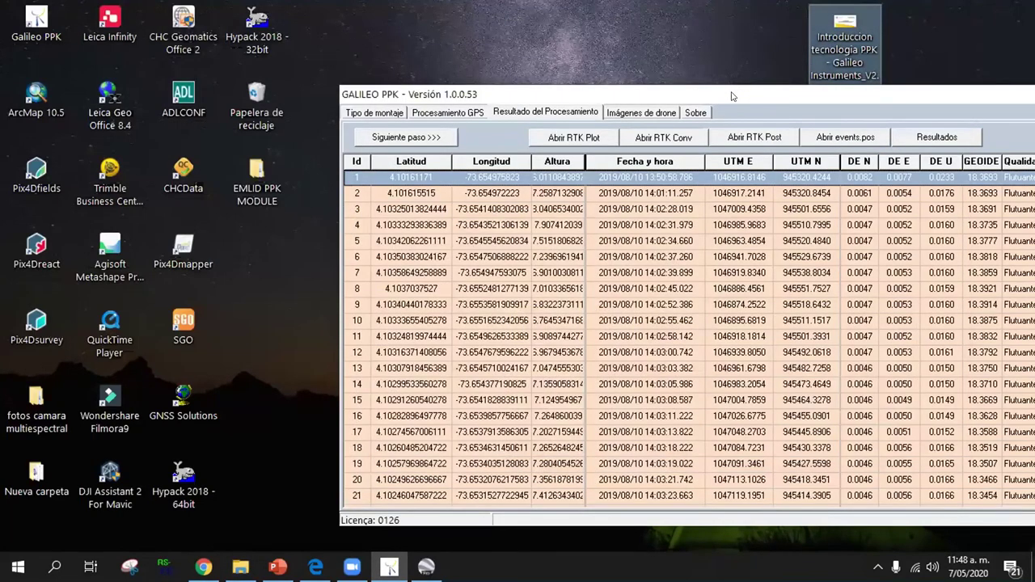
Review the application slides of the PPK introduction presentation in PowerPoint and return to GALILEO PPK.
left_click_drag(340, 524, 186, 511)
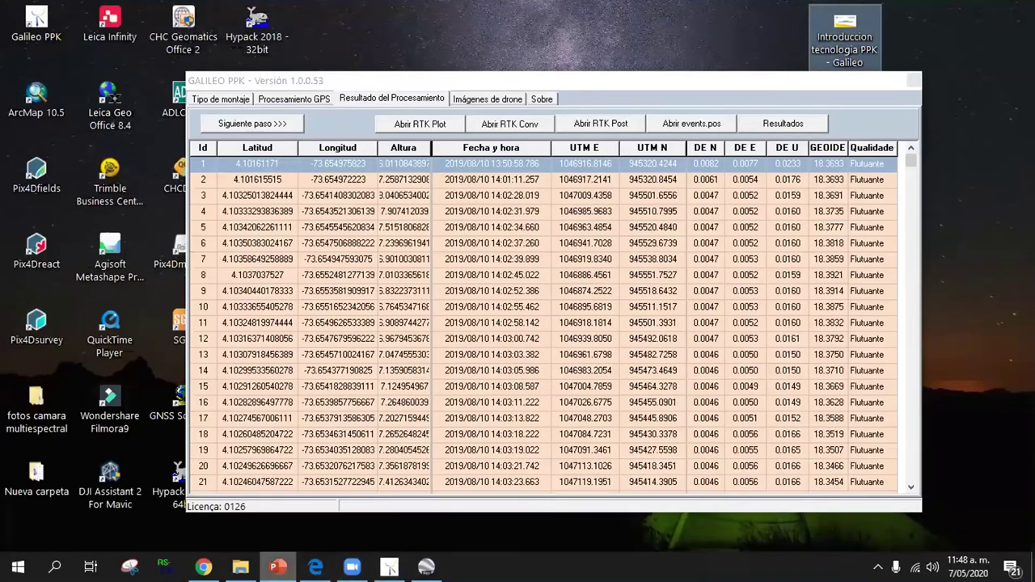
left_click(277, 567)
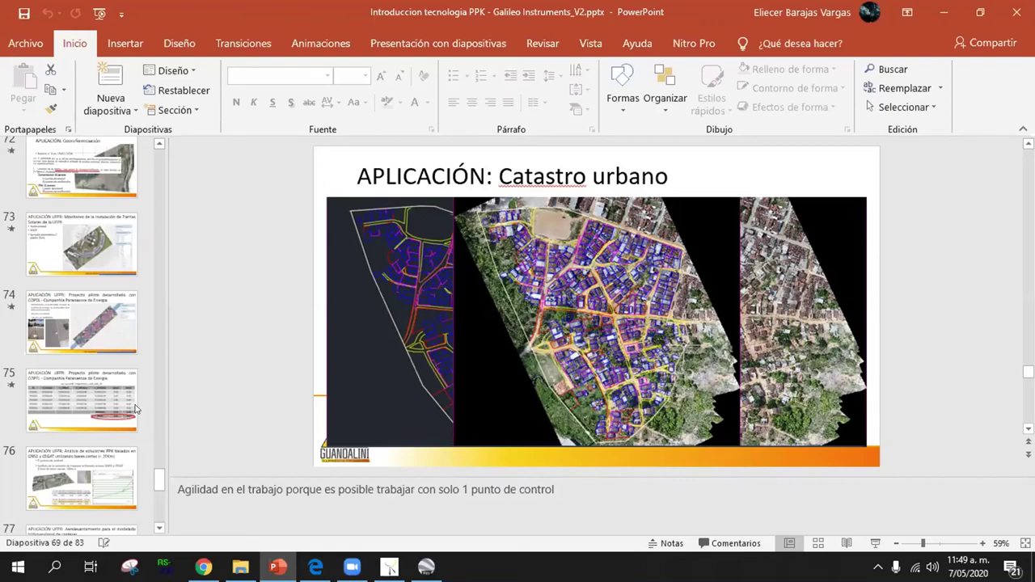
left_click(905, 186)
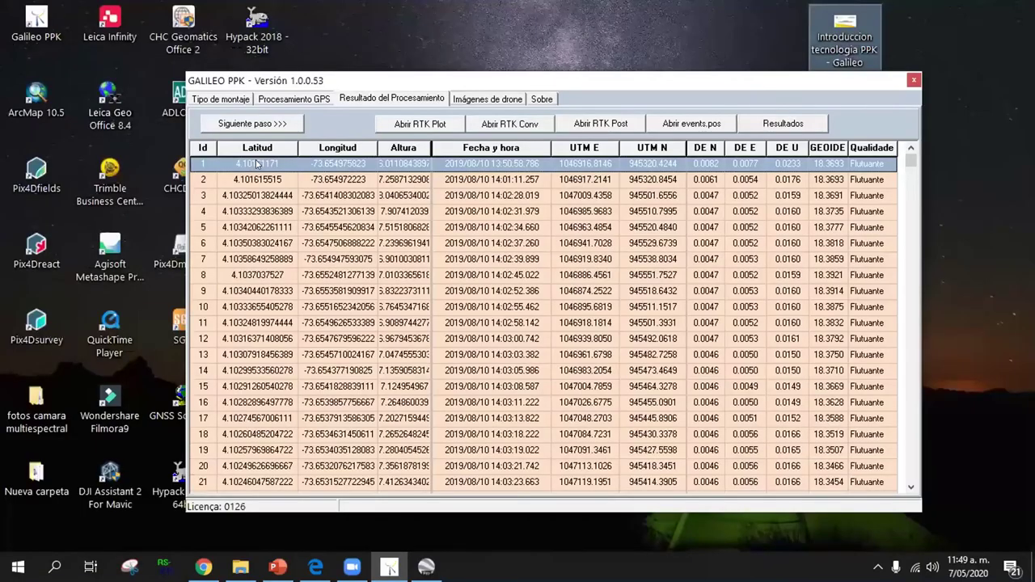
Delete the event position with Id 1 from the processing results.
right_click(257, 163)
left_click(308, 205)
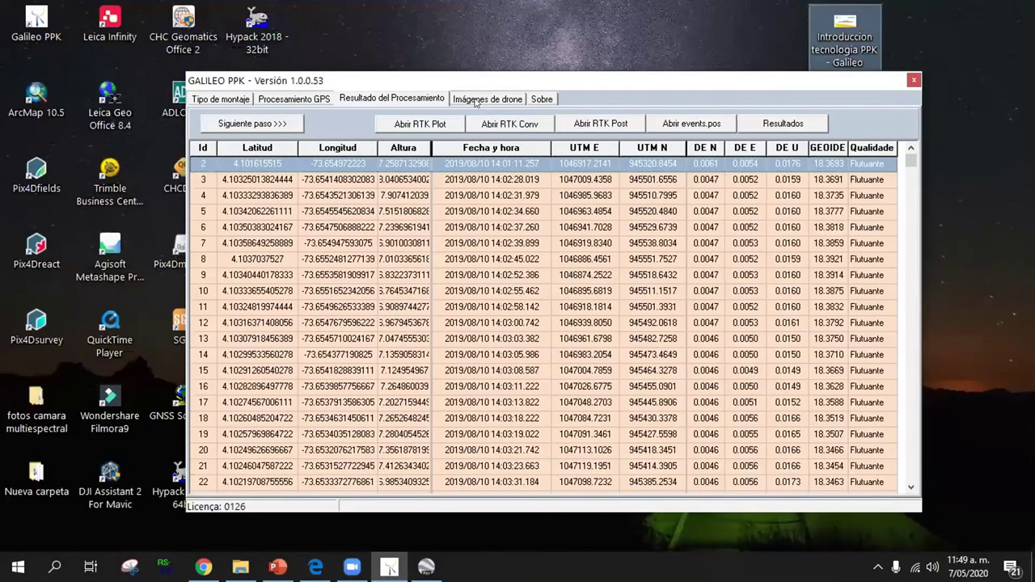
Set the drone images' merge method to Secuencial and order the photos by Por fecha/hora.
left_click(477, 101)
left_click(234, 128)
left_click(807, 136)
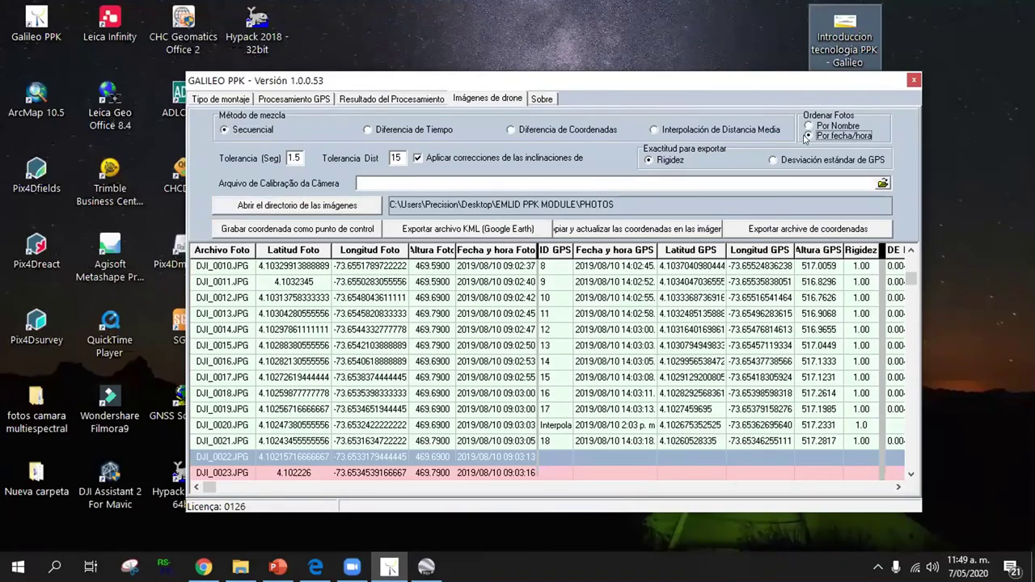
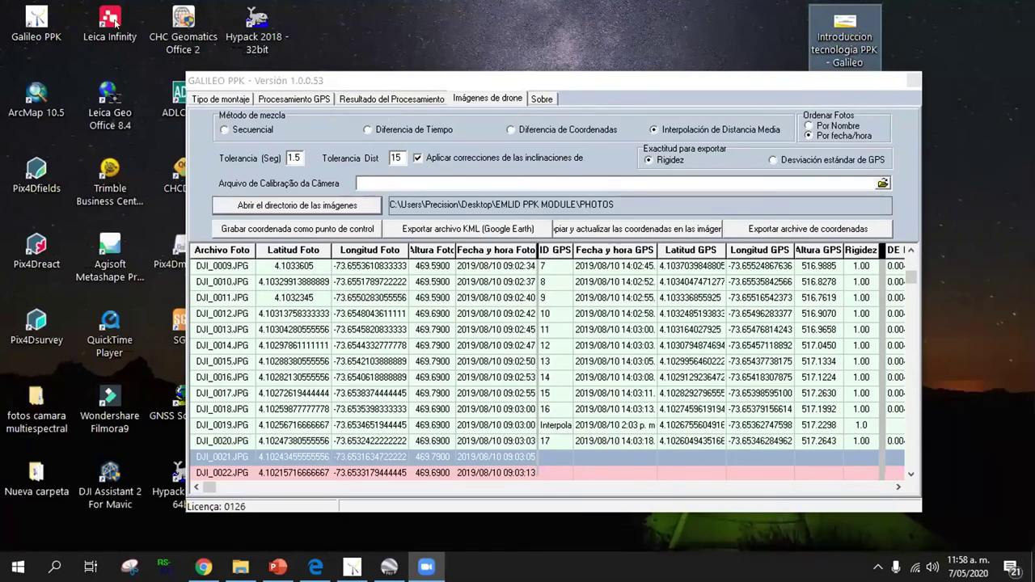
Open the drone mounting type selection with its antenna-to-camera offsets.
left_click(220, 99)
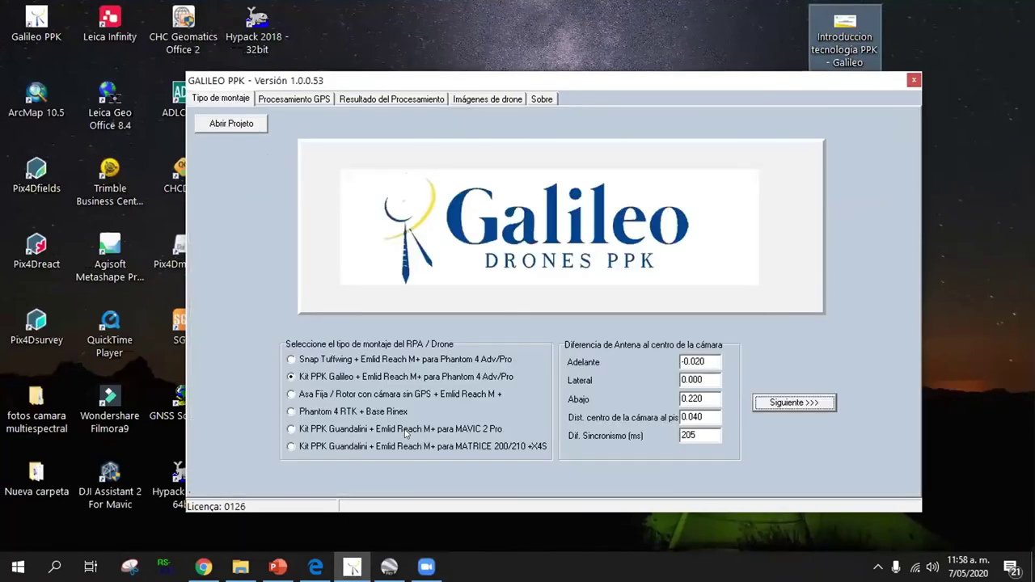